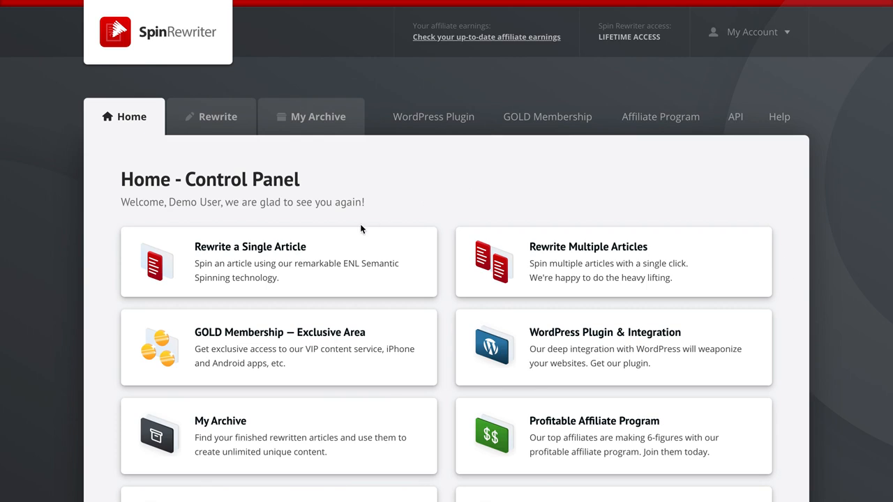
# Start rewriting a single article and paste the article text into the article entry box
pyautogui.click(284, 248)
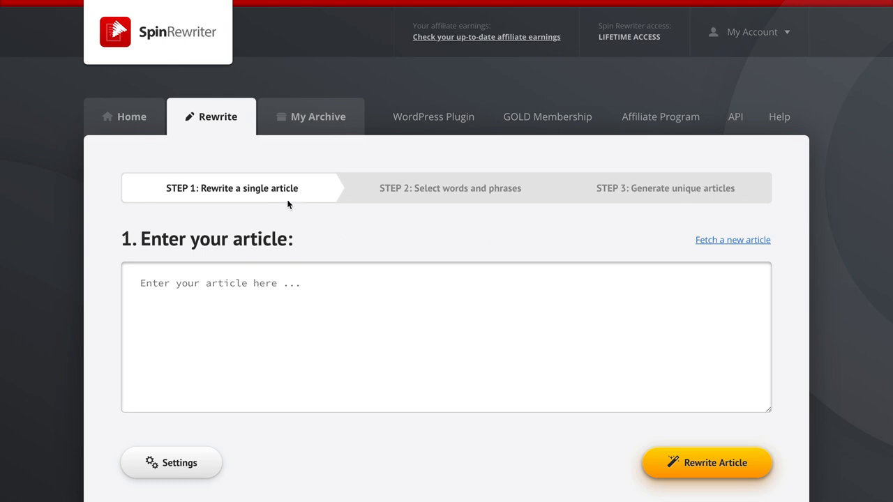
pyautogui.scroll(-1, 791, 272)
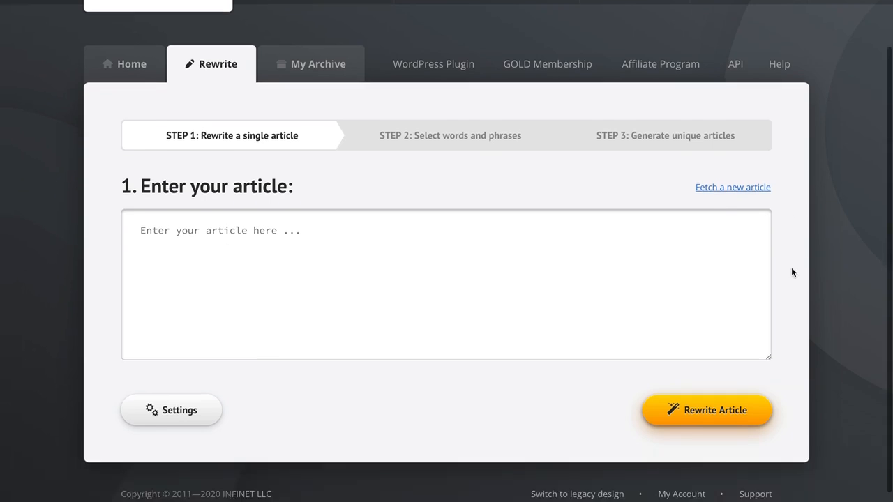
pyautogui.scroll(-1, 792, 272)
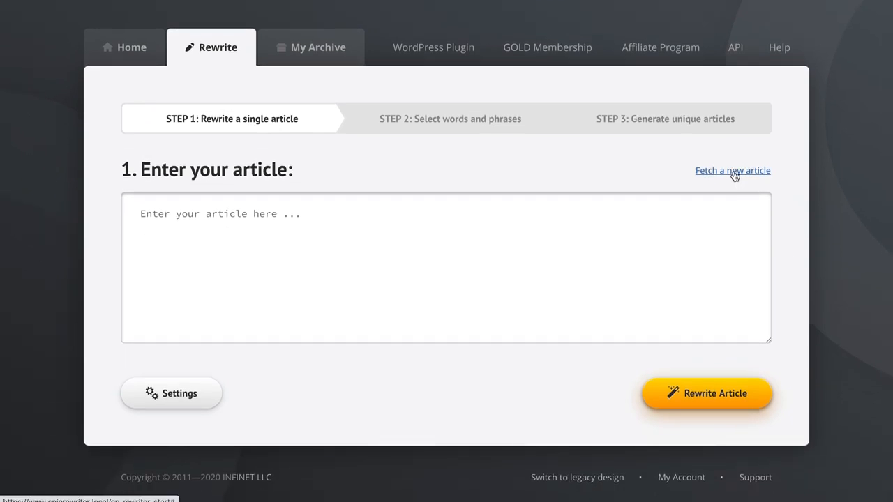
pyautogui.click(321, 223)
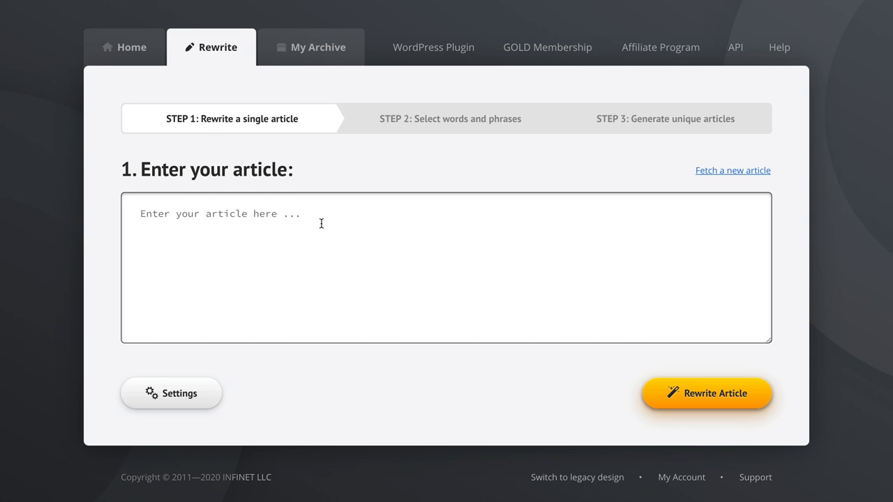
pyautogui.hotkey('ctrl', 'v')
# Scroll through the pasted article to review its text
pyautogui.scroll(10, 370, 255)
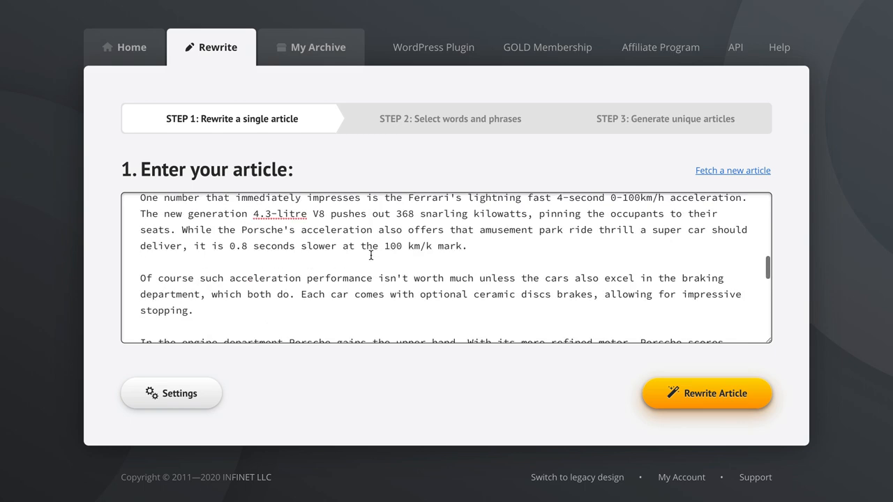
pyautogui.scroll(2, 370, 255)
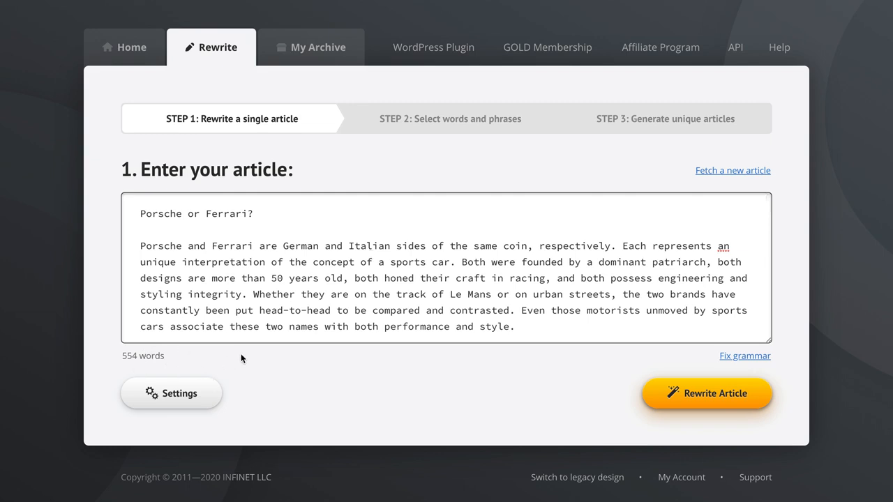
pyautogui.click(266, 353)
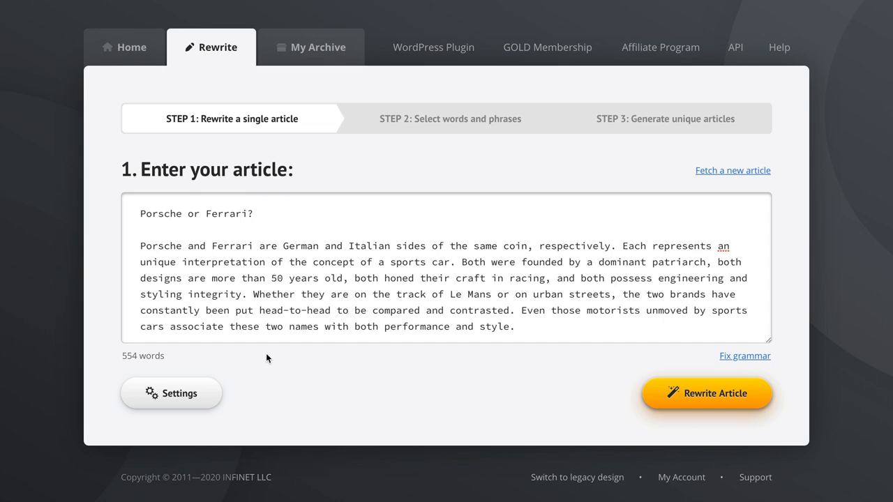
pyautogui.scroll(-10, 401, 278)
pyautogui.scroll(-8, 403, 278)
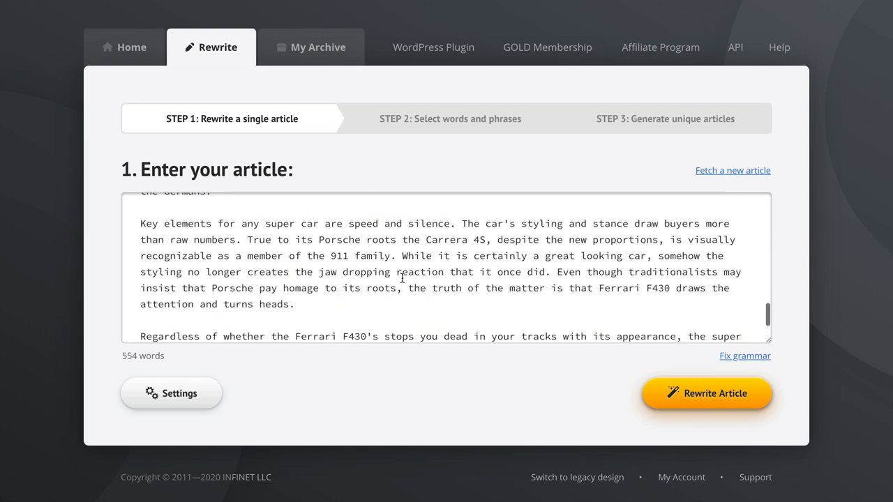
pyautogui.scroll(20, 467, 280)
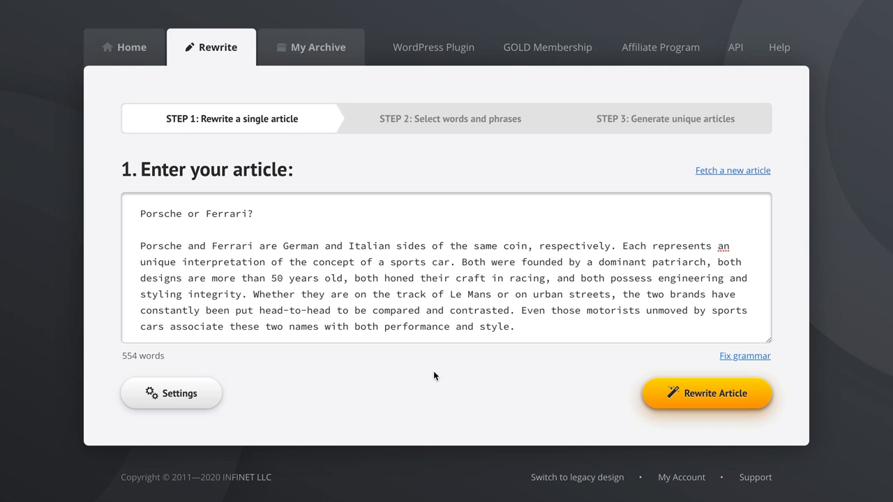
# Submit the article for rewriting to reach the word and phrase selection stage
pyautogui.click(708, 395)
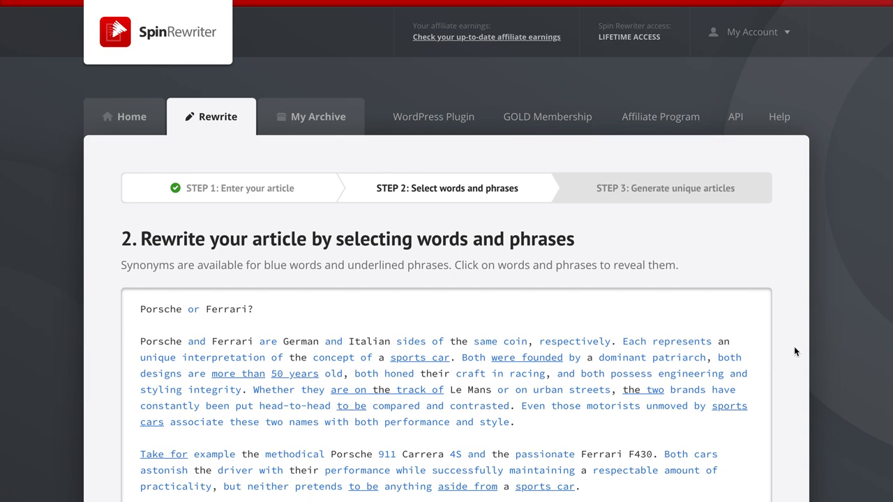
pyautogui.scroll(-3, 794, 351)
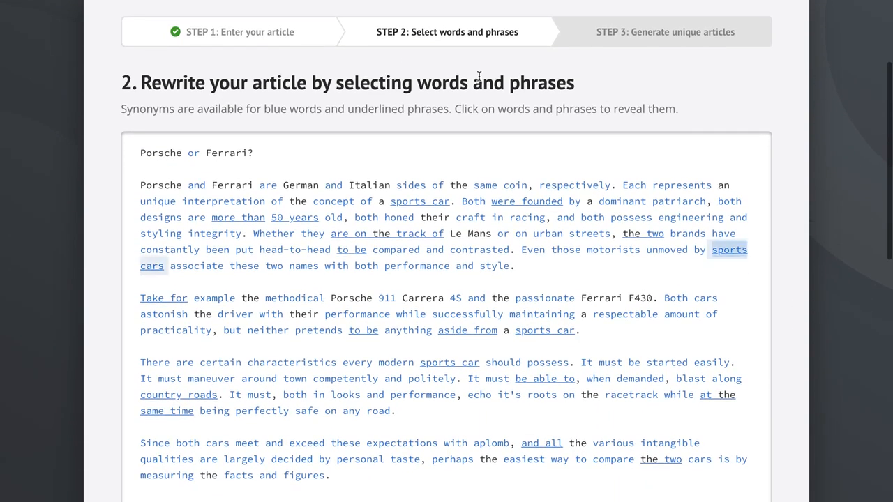
# Try to go back to the article entry stage and cancel leaving the page
pyautogui.click(225, 36)
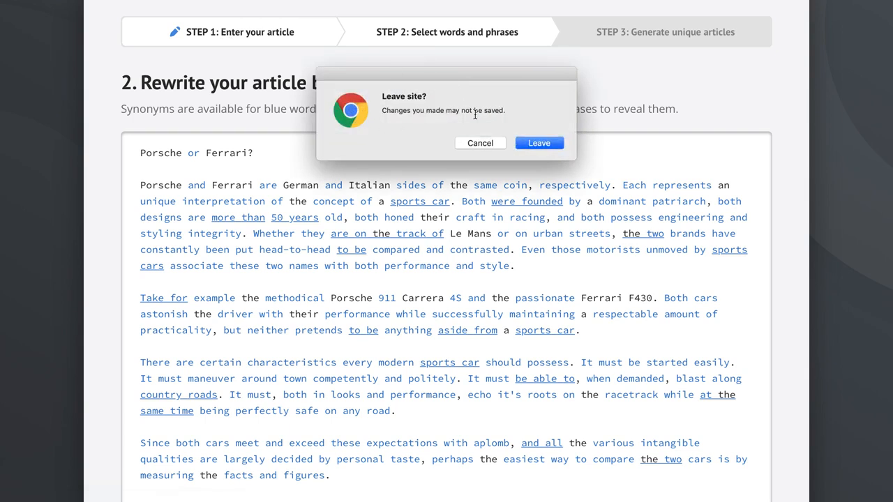
pyautogui.click(480, 143)
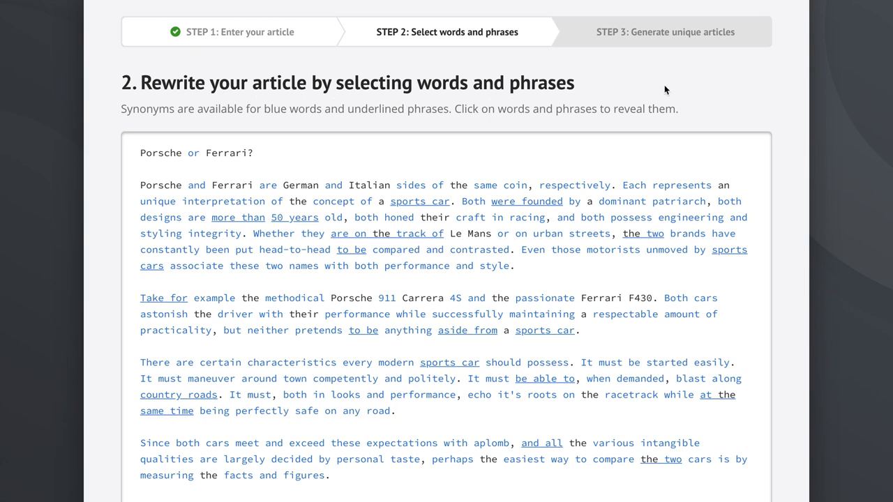
# Add modern-day and then the top synonyms as alternatives for 'modern' in the sports-car characteristics paragraph
pyautogui.scroll(-1, 790, 153)
pyautogui.scroll(-2, 790, 153)
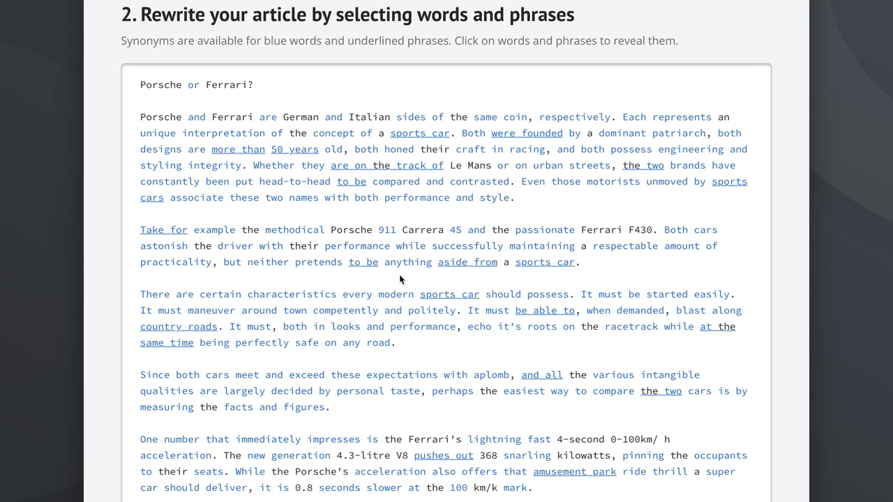
pyautogui.click(396, 296)
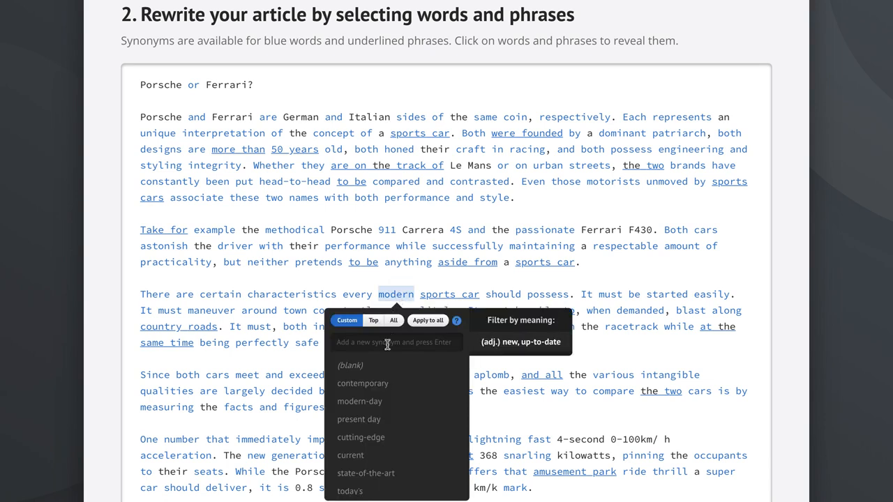
pyautogui.click(372, 407)
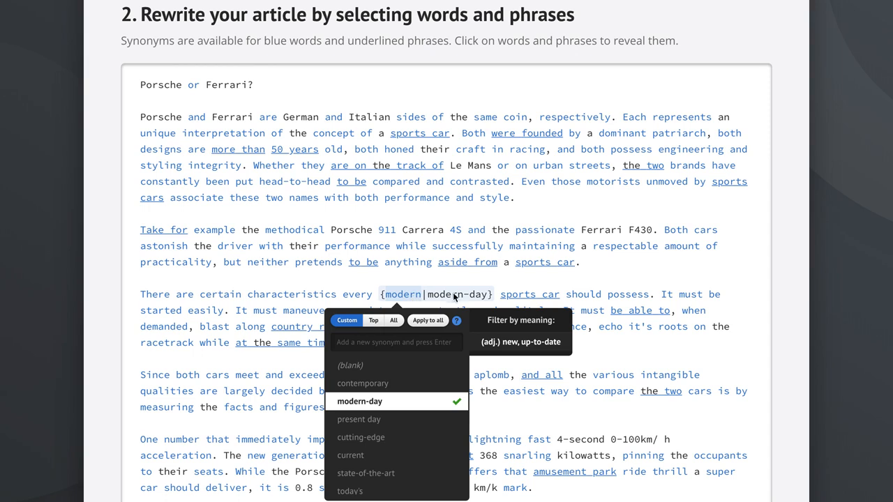
pyautogui.click(373, 323)
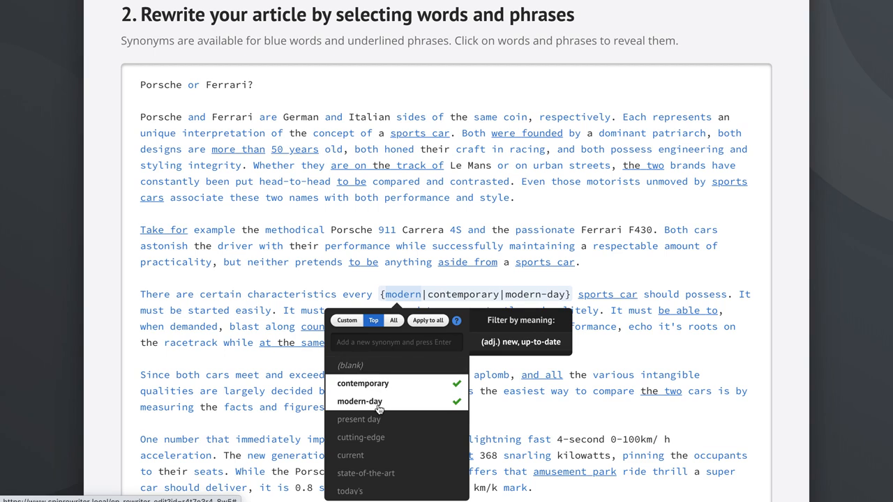
pyautogui.click(411, 270)
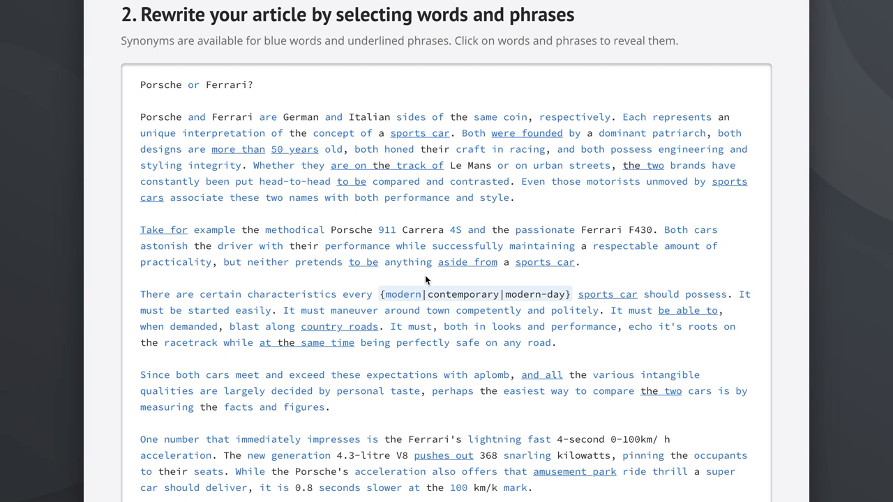
# Try applying all synonyms to 'modern', then switch back to only the top synonyms
pyautogui.click(400, 298)
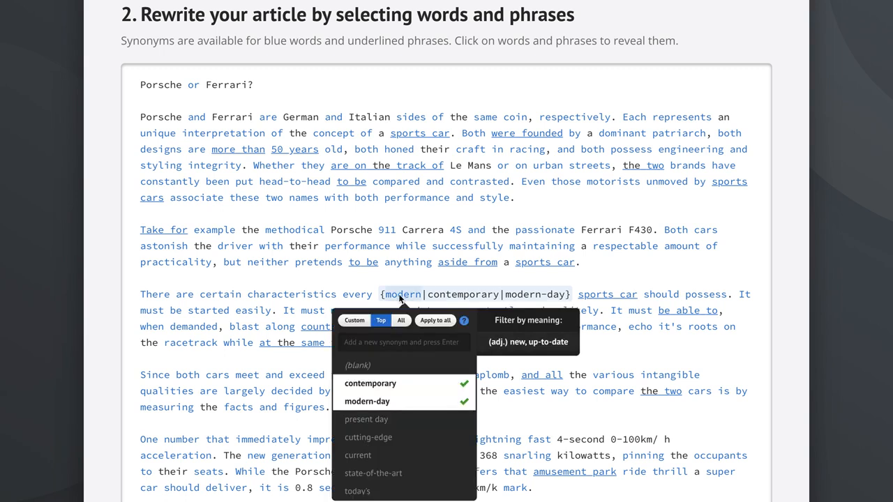
pyautogui.click(401, 321)
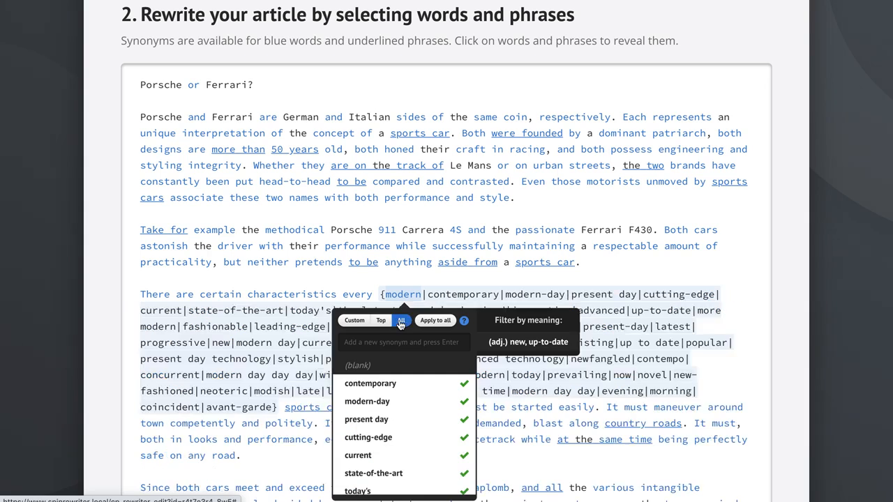
pyautogui.click(422, 278)
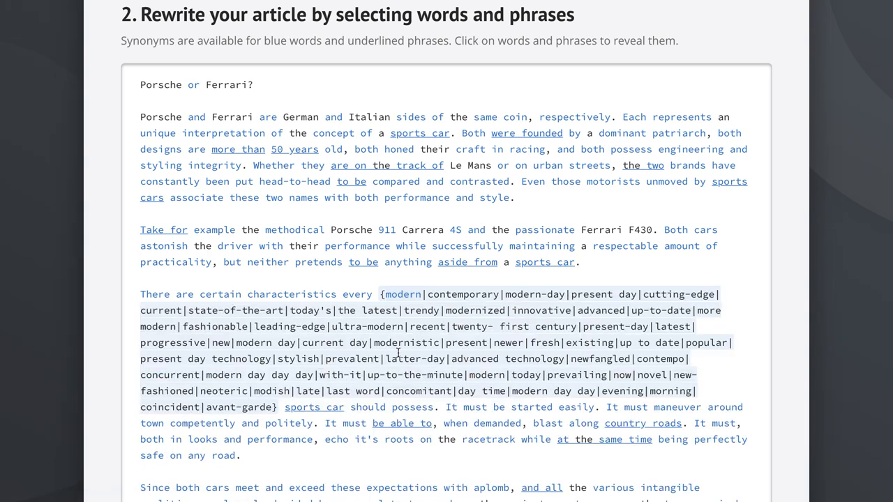
pyautogui.click(402, 296)
pyautogui.click(381, 321)
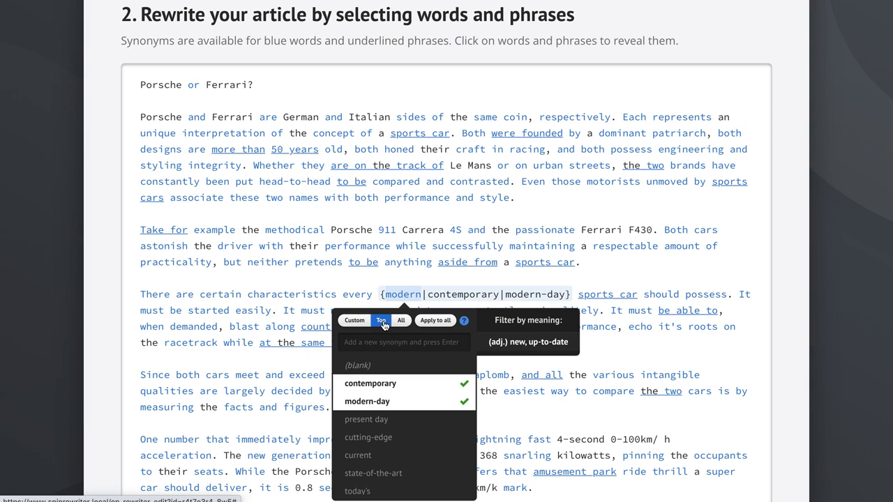
# Remove contemporary from the synonyms of 'modern' so only modern-day remains, and close the synonym list
pyautogui.click(375, 388)
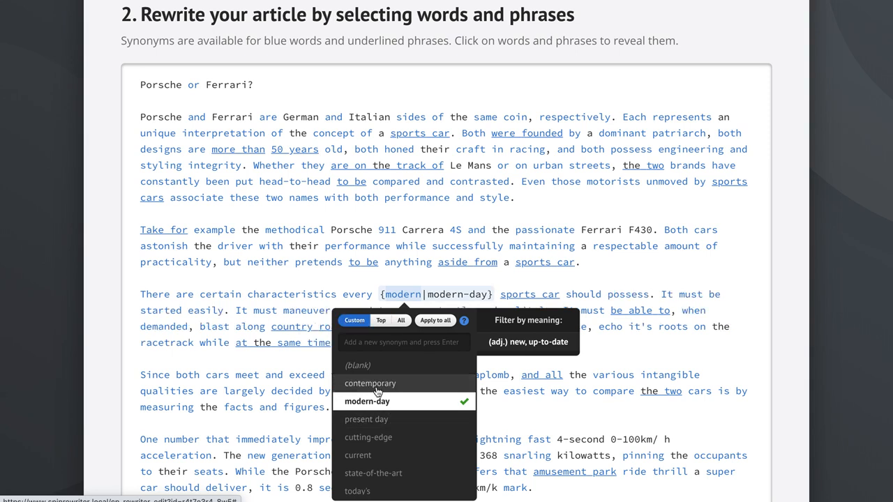
pyautogui.click(386, 437)
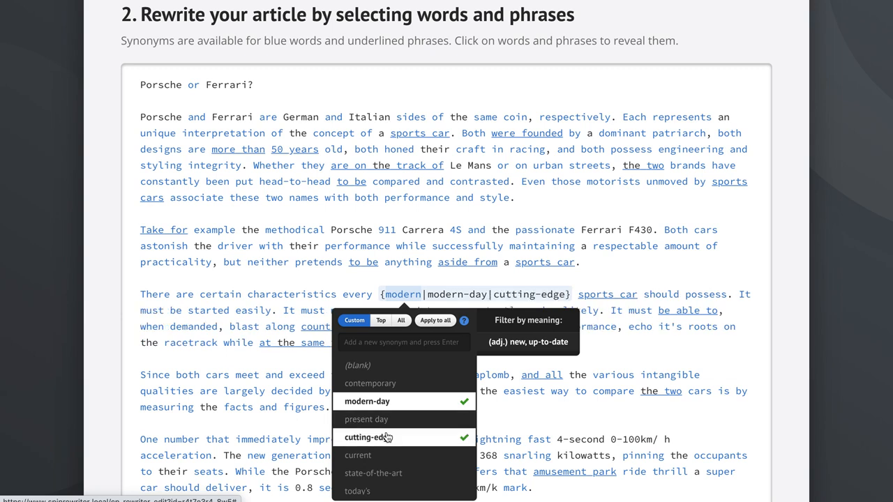
pyautogui.click(388, 438)
pyautogui.click(387, 438)
pyautogui.click(388, 437)
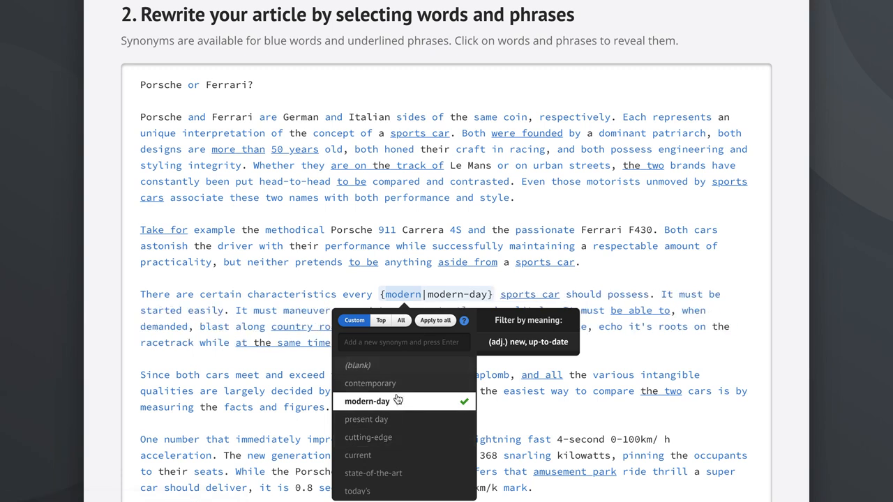
pyautogui.click(406, 439)
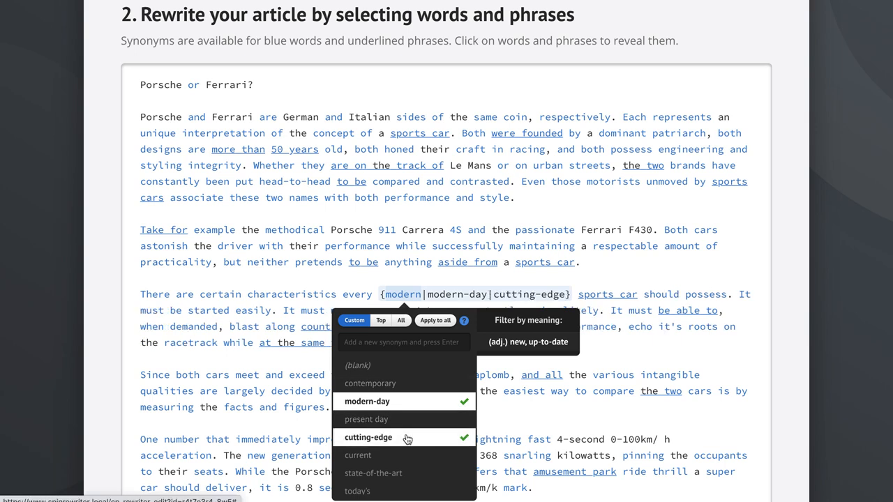
pyautogui.click(407, 440)
pyautogui.click(423, 279)
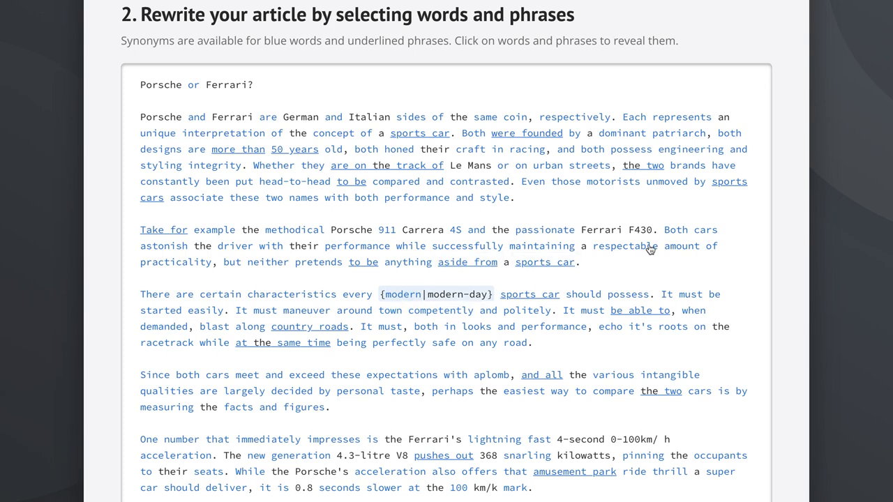
# Add 'Irrespective of' as a synonym for 'Regardless of' in the final paragraph
pyautogui.scroll(-3, 651, 250)
pyautogui.scroll(-3, 650, 250)
pyautogui.scroll(-5, 650, 248)
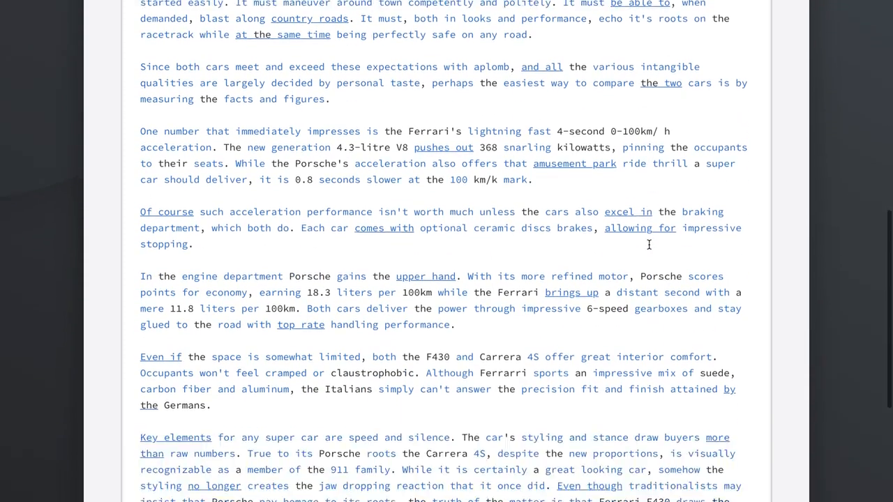
pyautogui.scroll(-2, 649, 245)
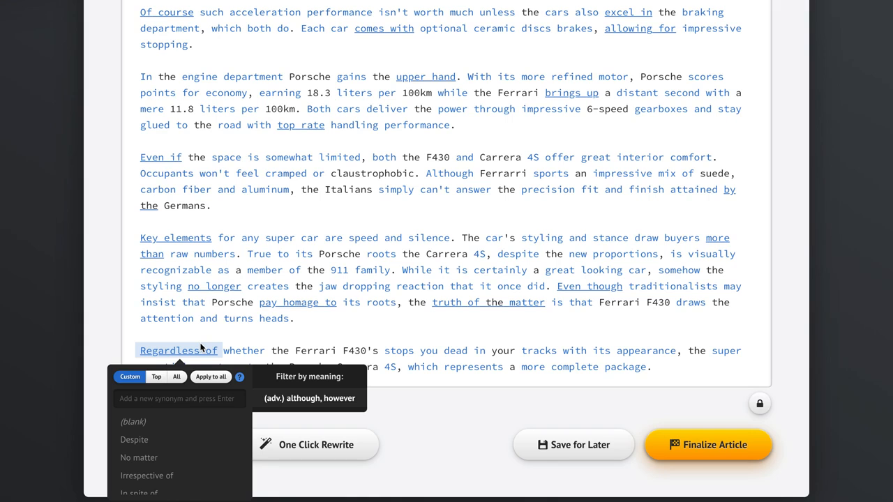
pyautogui.scroll(-2, 168, 397)
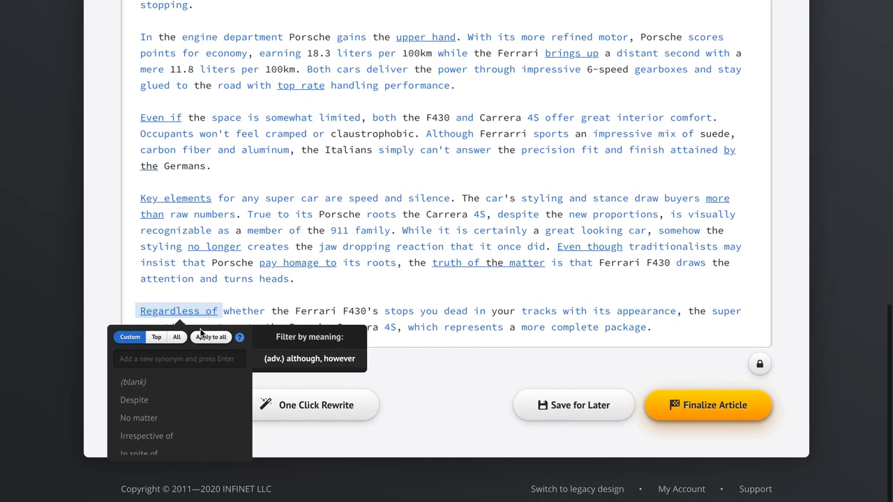
pyautogui.click(159, 437)
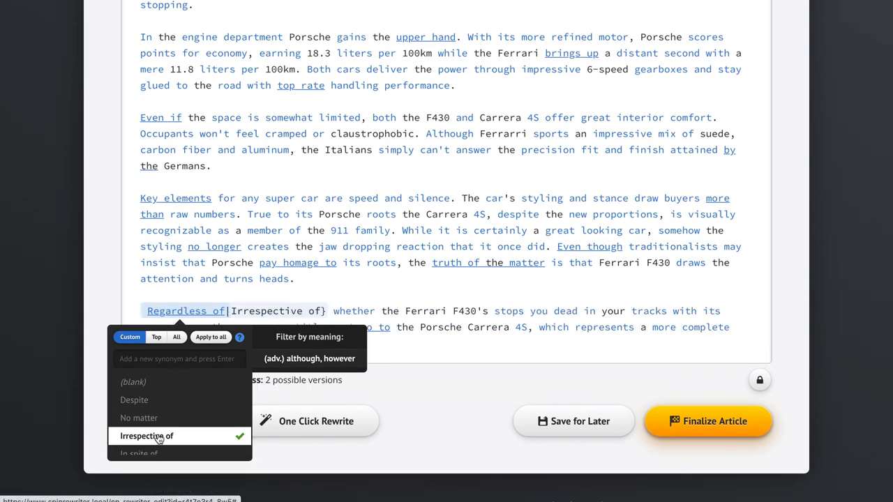
pyautogui.click(332, 288)
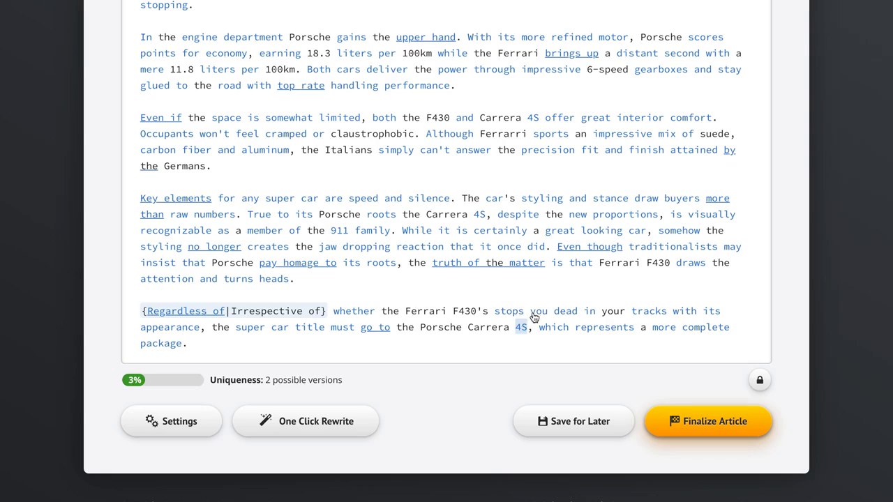
# Add 'specifically' as a synonym for 'respectively' in the opening paragraph
pyautogui.scroll(3, 739, 190)
pyautogui.scroll(6, 739, 191)
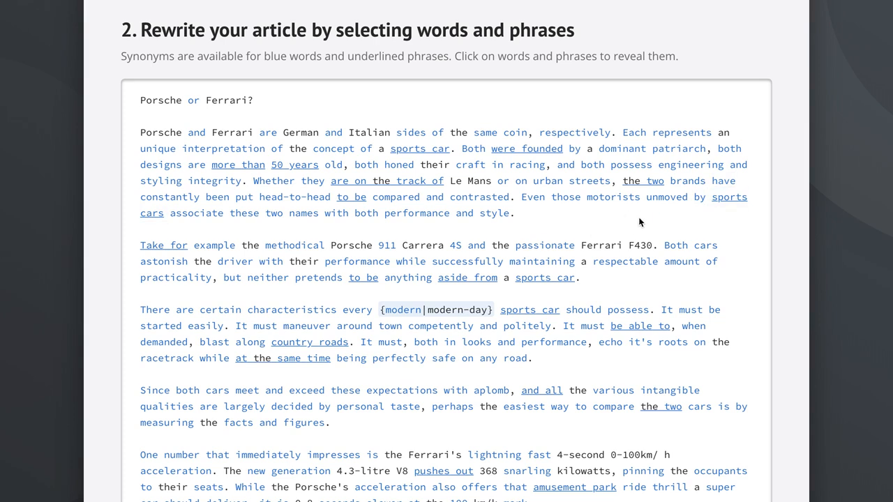
pyautogui.click(573, 132)
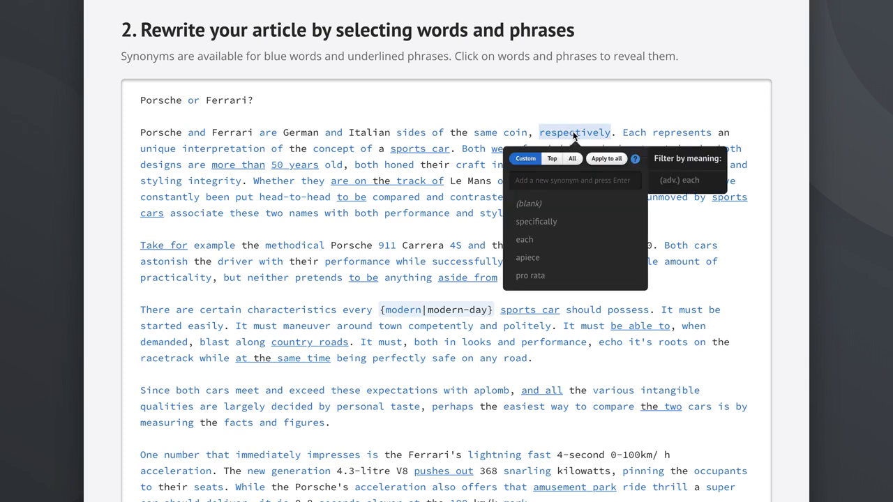
pyautogui.click(548, 223)
pyautogui.click(545, 104)
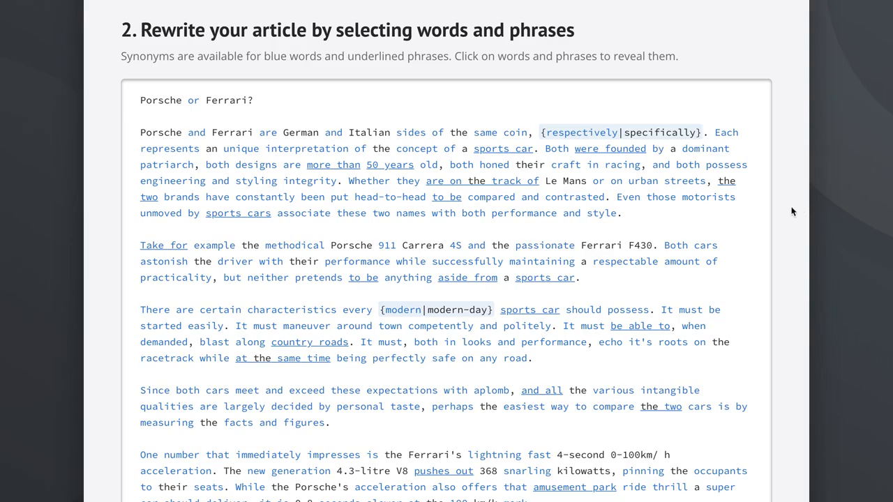
# Review the readability and protected-keyword settings, then run One Click Rewrite on the whole article
pyautogui.scroll(-5, 788, 207)
pyautogui.scroll(-4, 790, 213)
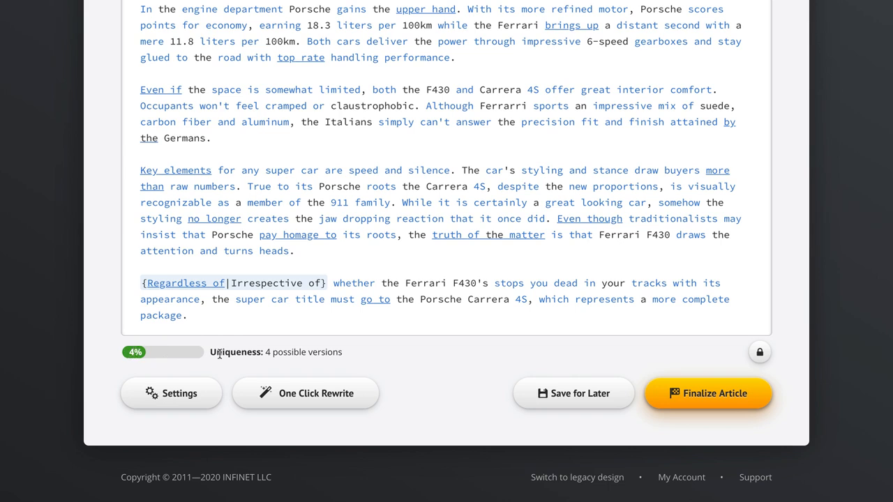
pyautogui.click(172, 395)
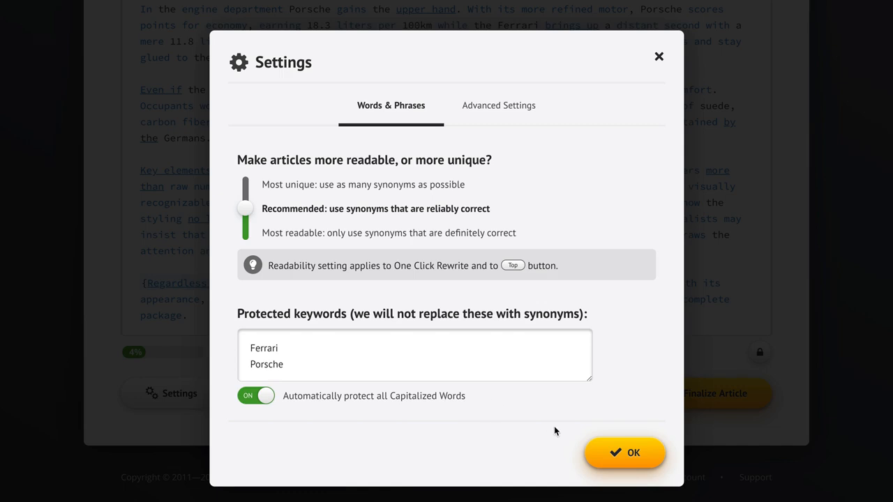
pyautogui.click(626, 457)
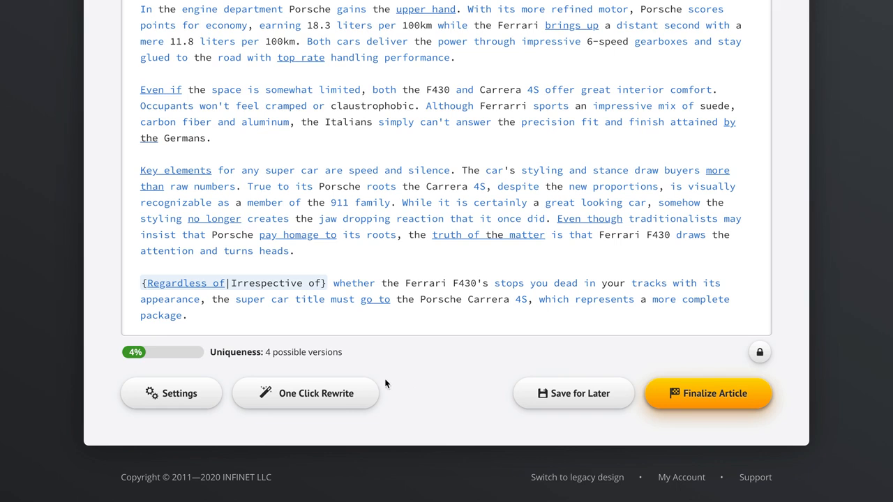
pyautogui.click(335, 393)
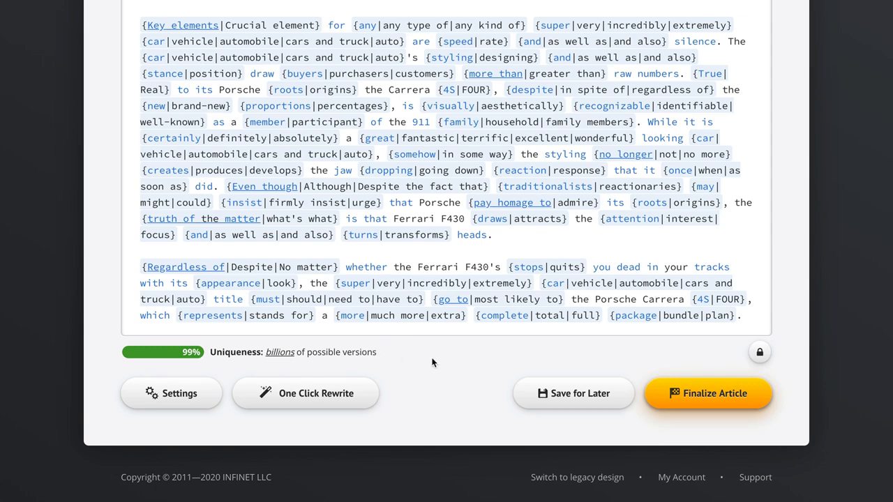
# Try adding 'and even' and then all synonyms for the second 'and', then switch back to the top synonyms
pyautogui.scroll(15, 789, 264)
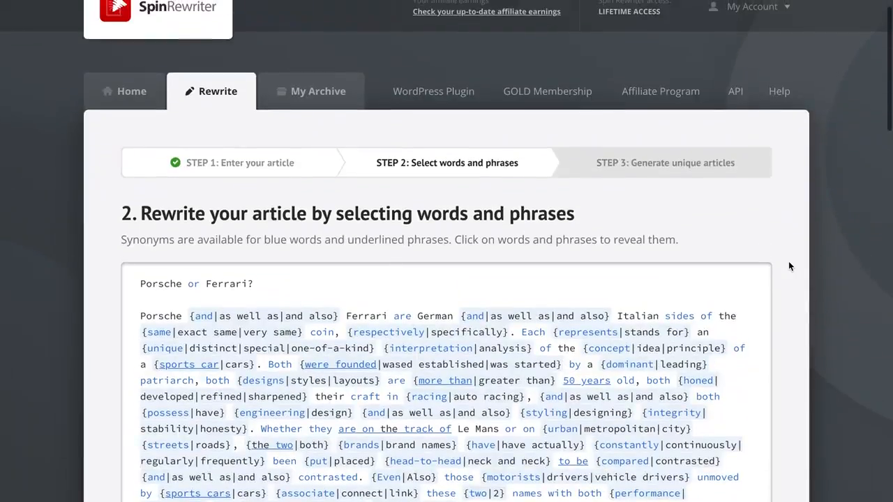
pyautogui.scroll(-4, 790, 266)
pyautogui.scroll(1, 789, 263)
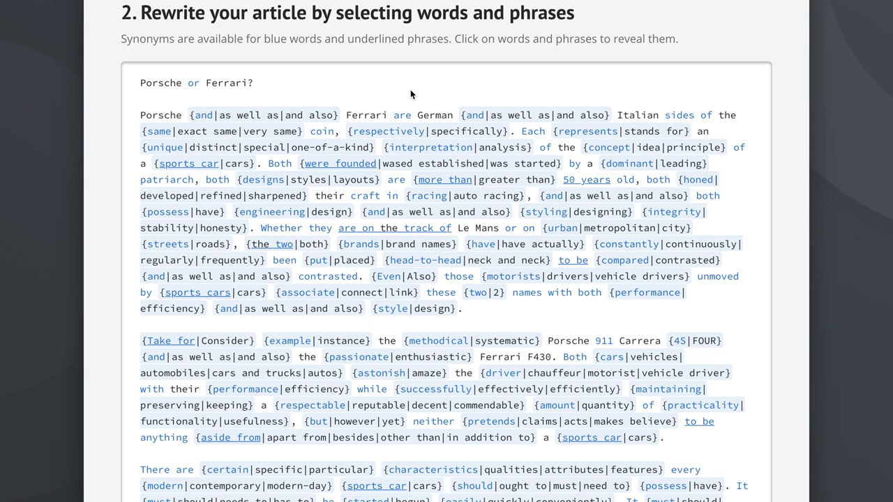
pyautogui.click(476, 116)
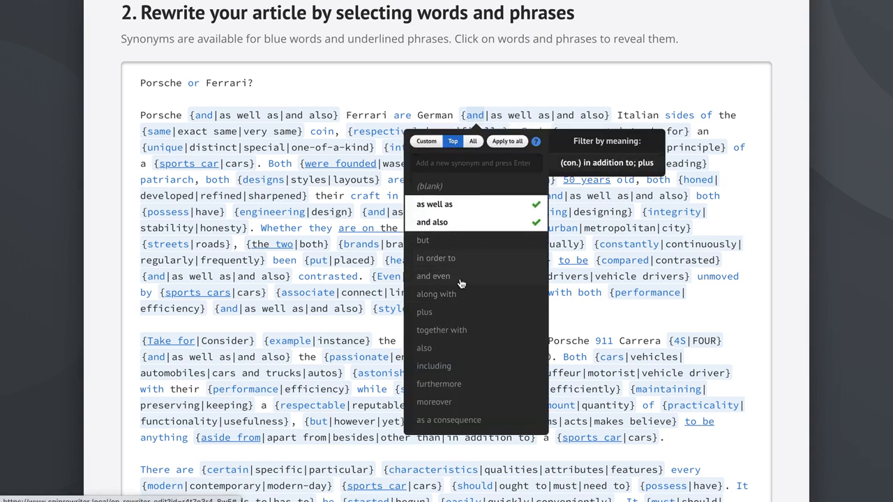
pyautogui.click(434, 276)
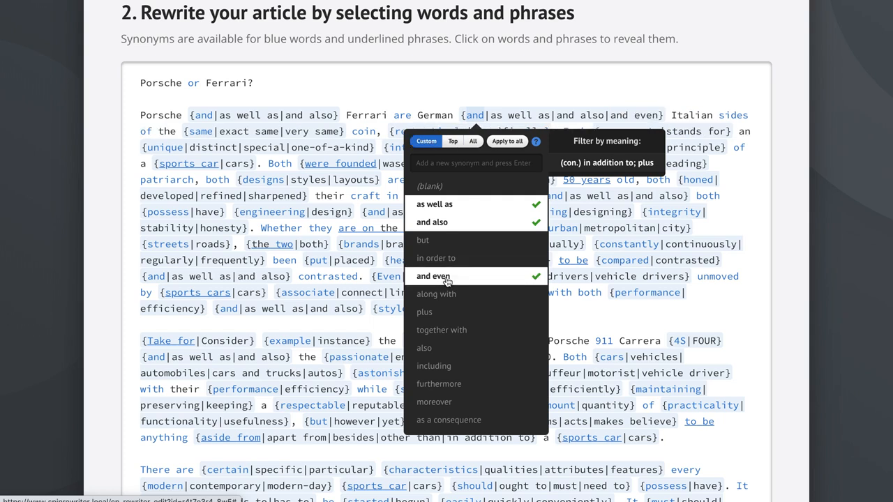
pyautogui.click(457, 207)
pyautogui.click(470, 143)
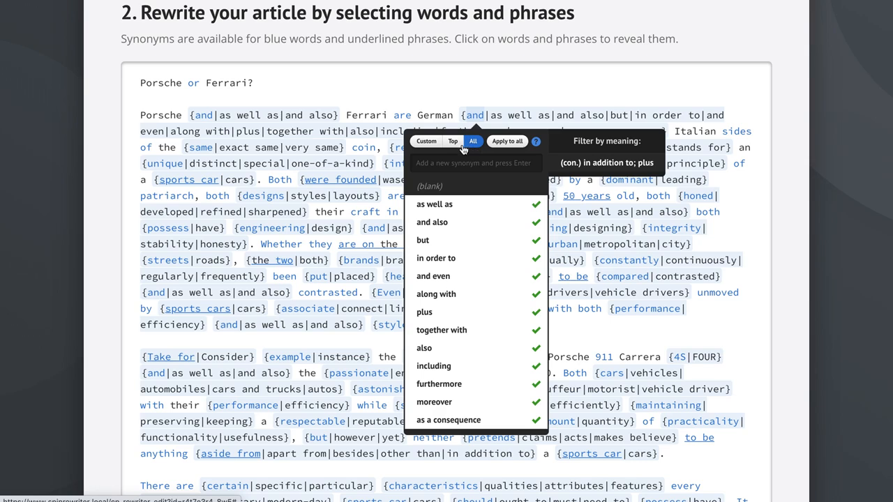
pyautogui.click(454, 144)
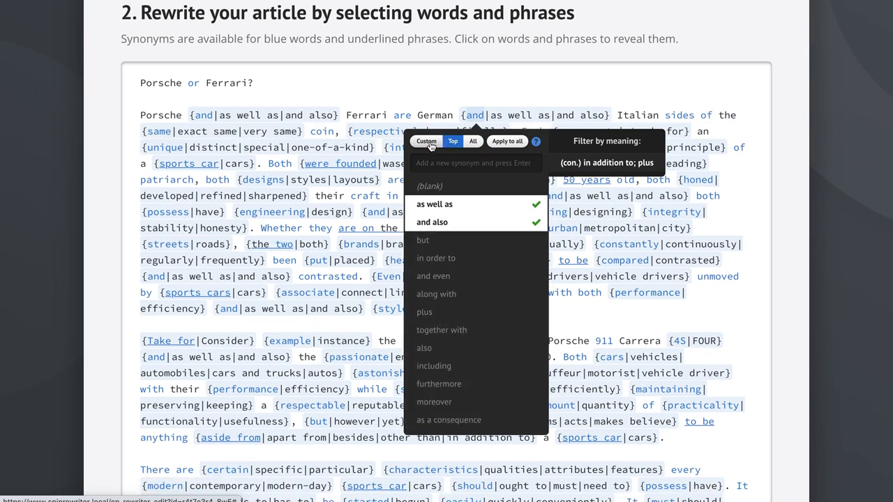
# Remove 'and also' from the second 'and' so only 'as well as' remains, and close the synonym list
pyautogui.click(454, 144)
pyautogui.click(460, 212)
pyautogui.click(457, 259)
pyautogui.click(466, 208)
pyautogui.click(484, 263)
pyautogui.click(461, 204)
pyautogui.click(747, 93)
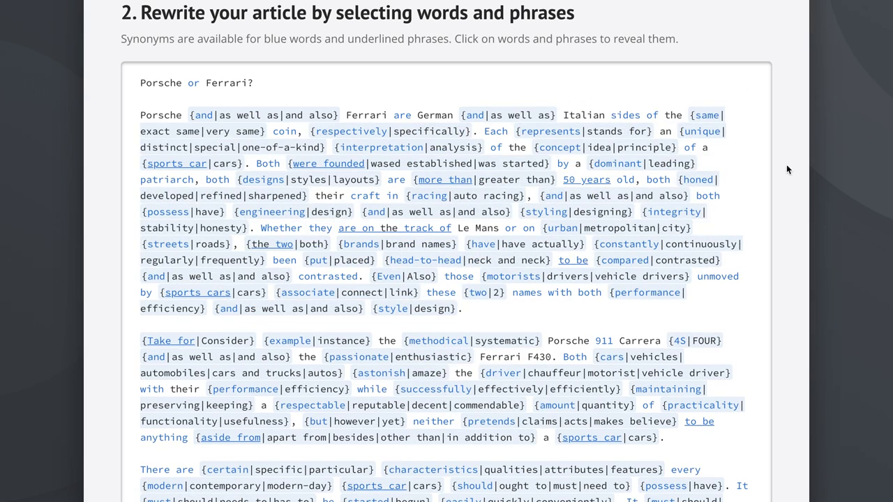
# Save the project for later, overwriting the previously saved project
pyautogui.scroll(1, 786, 169)
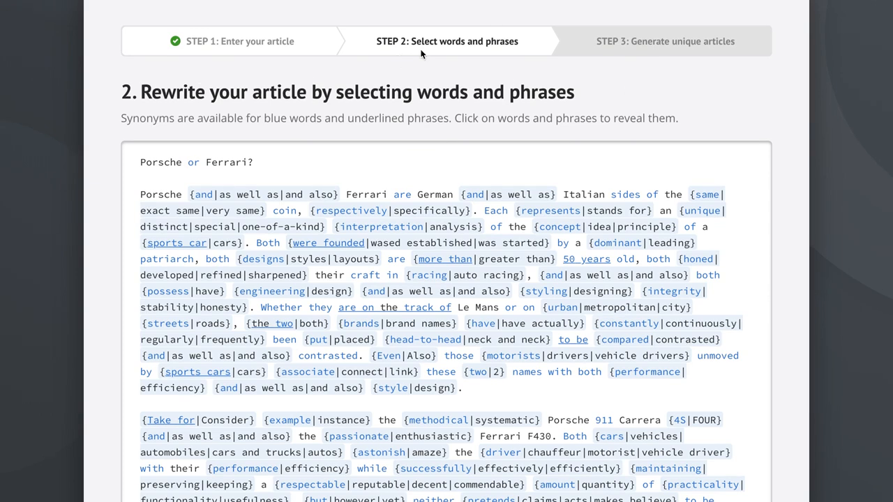
pyautogui.scroll(-1, 787, 204)
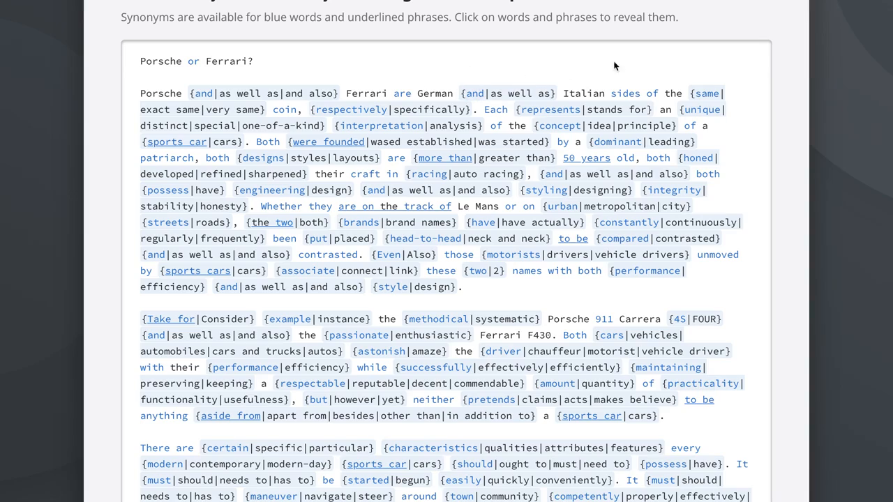
pyautogui.scroll(-10, 782, 150)
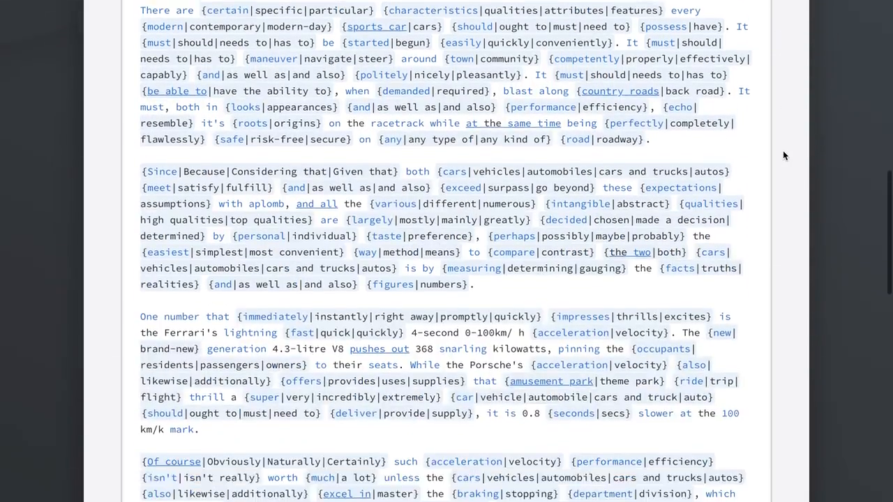
pyautogui.scroll(-8, 783, 150)
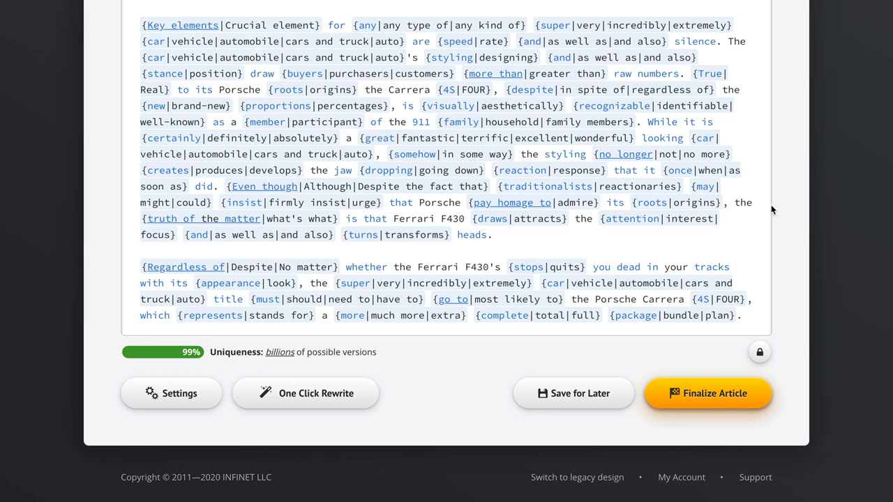
pyautogui.click(578, 396)
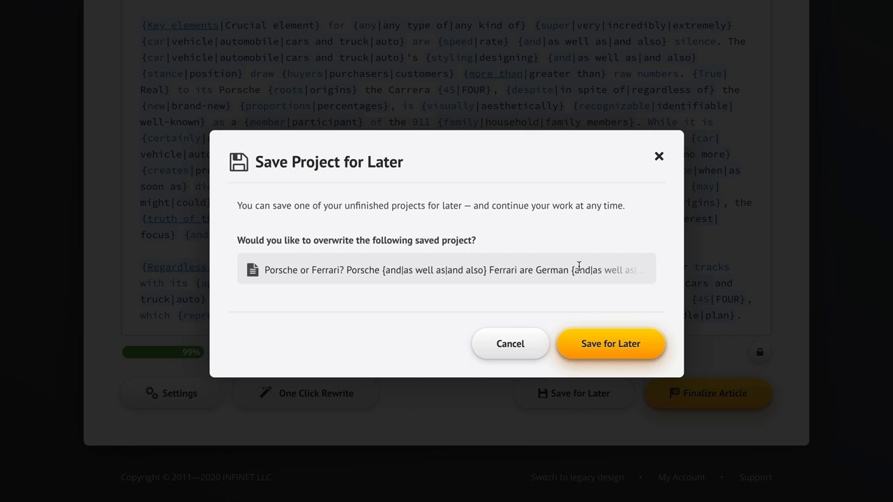
pyautogui.click(597, 343)
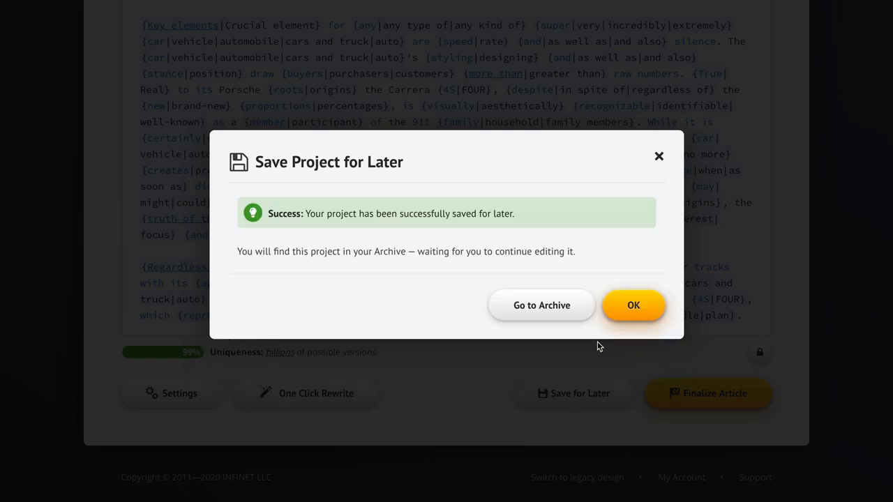
pyautogui.click(610, 308)
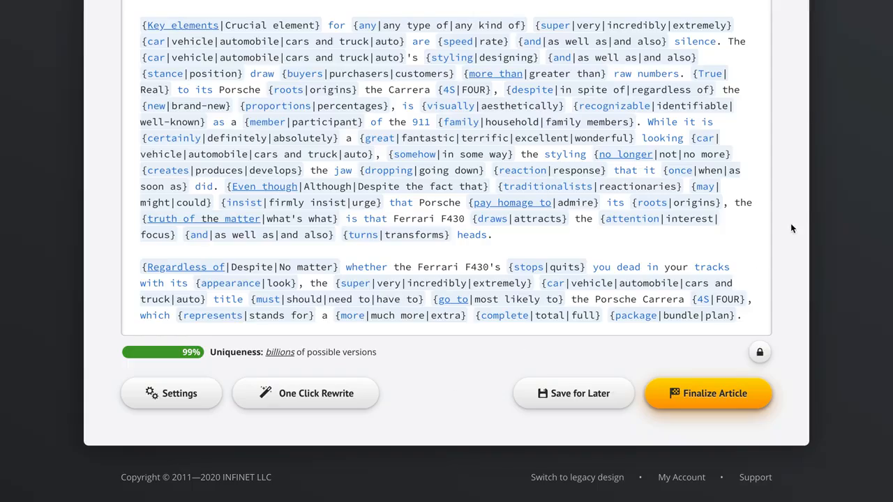
# Finalize the article to move on to generating unique versions
pyautogui.scroll(15, 794, 223)
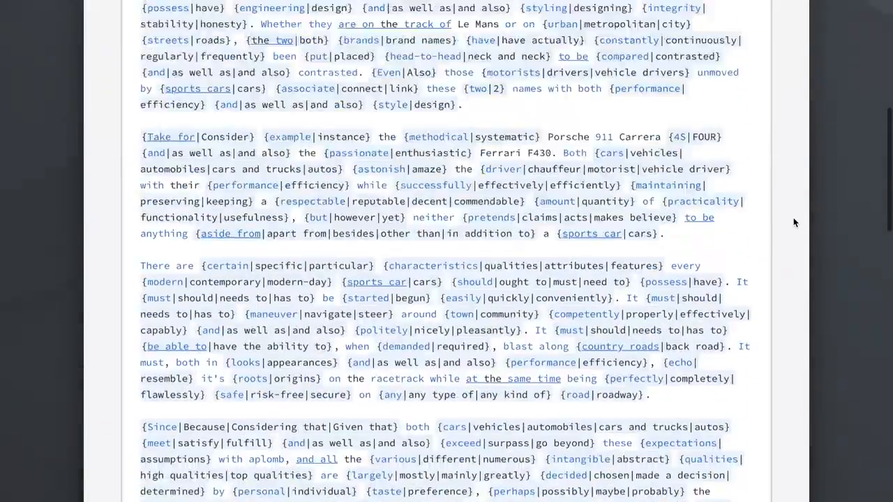
pyautogui.scroll(1, 794, 223)
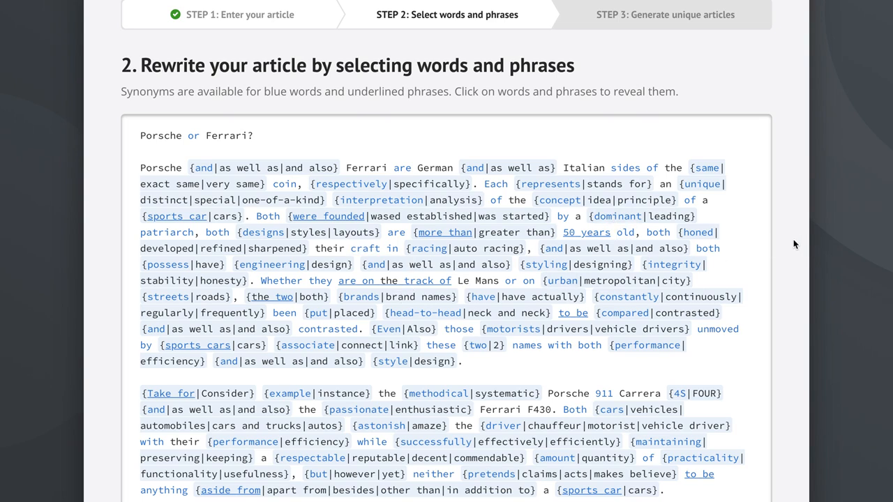
pyautogui.scroll(-20, 791, 279)
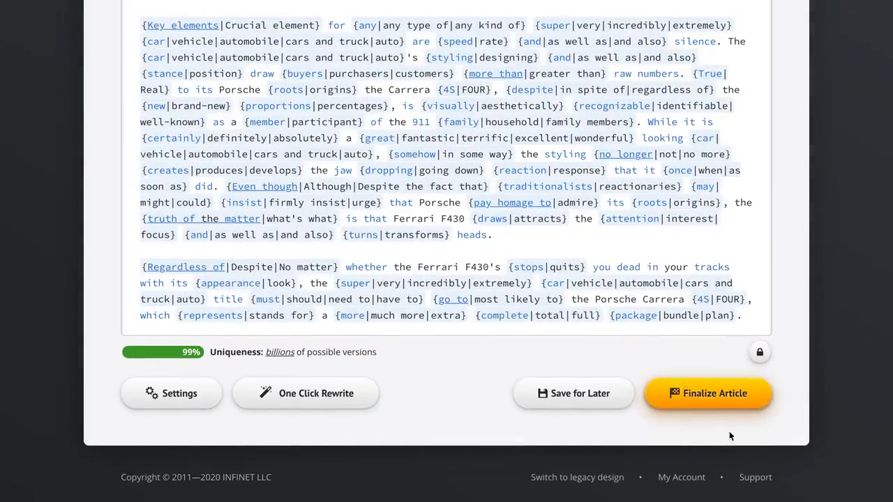
pyautogui.click(703, 395)
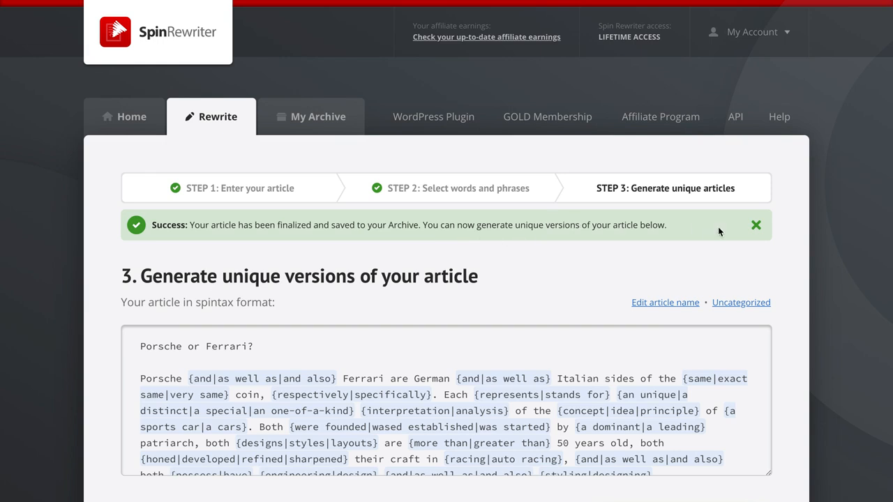
# Dismiss the success notice, then open and cancel going back to Step 2
pyautogui.click(757, 226)
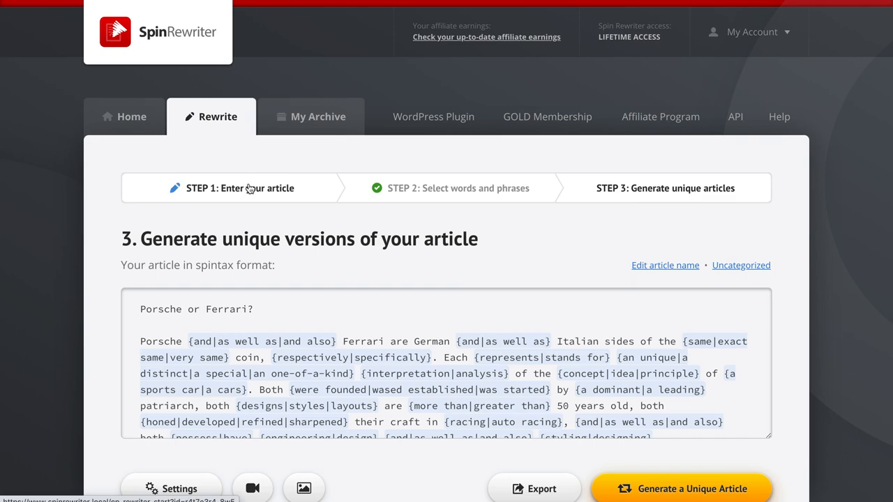
pyautogui.click(447, 193)
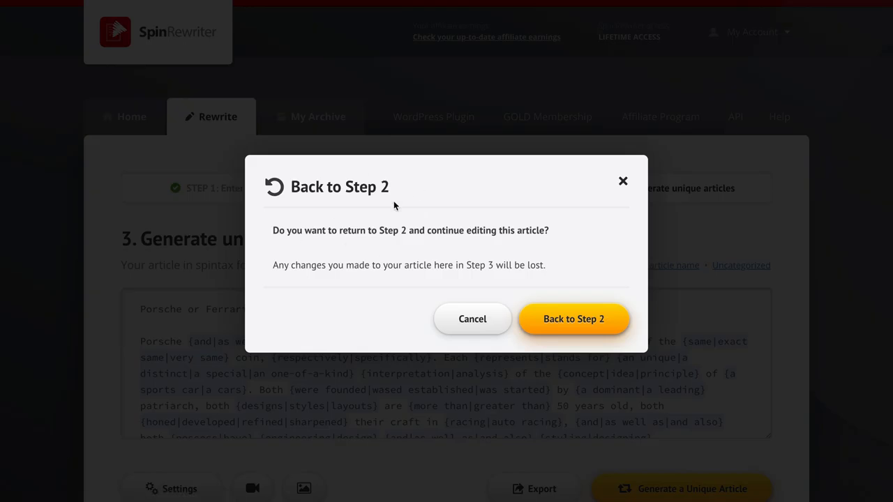
pyautogui.click(471, 321)
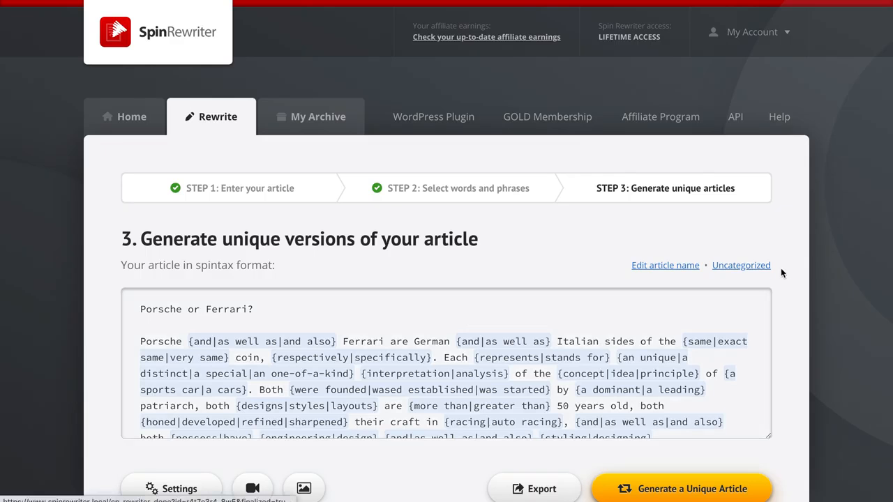
# Rename the article as 'Porsche or Ferrari?'
pyautogui.scroll(-3, 790, 276)
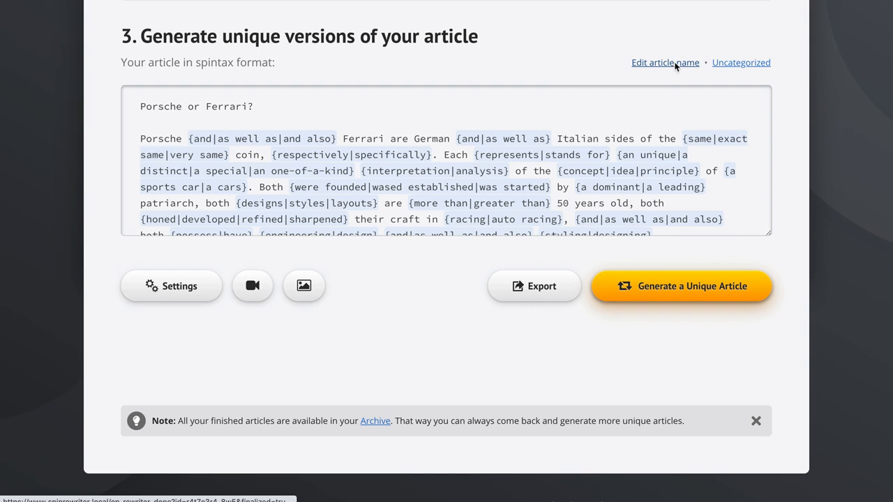
pyautogui.click(674, 64)
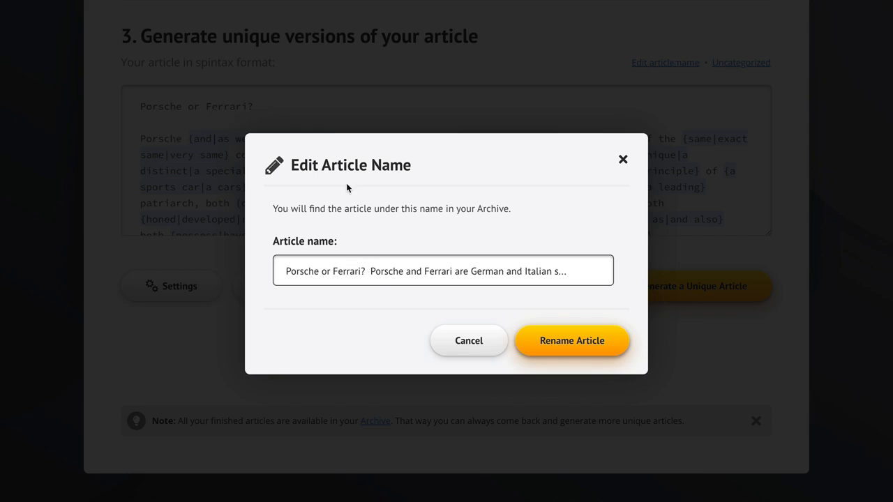
pyautogui.moveTo(384, 270); pyautogui.dragTo(603, 270)
pyautogui.press('BackSpace')
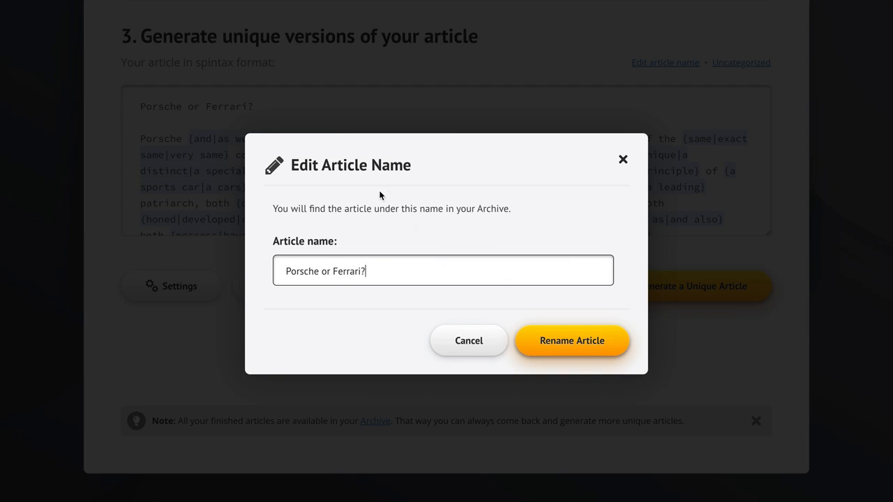
pyautogui.click(576, 342)
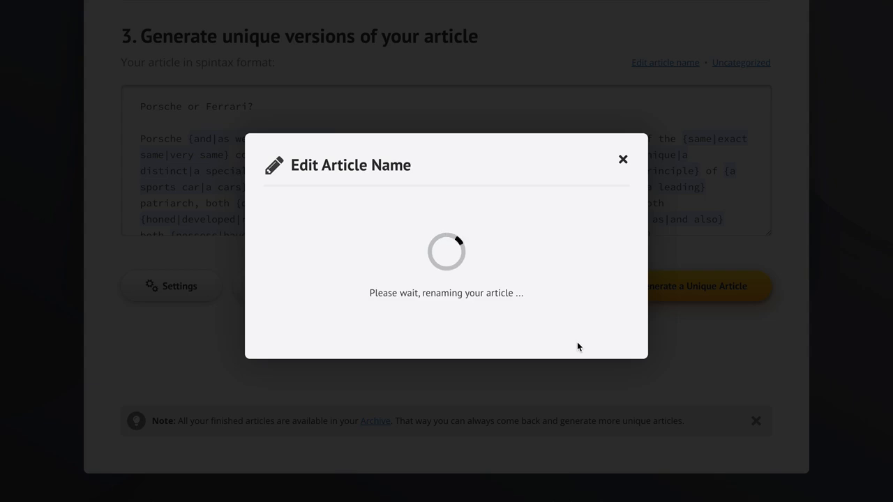
pyautogui.click(593, 313)
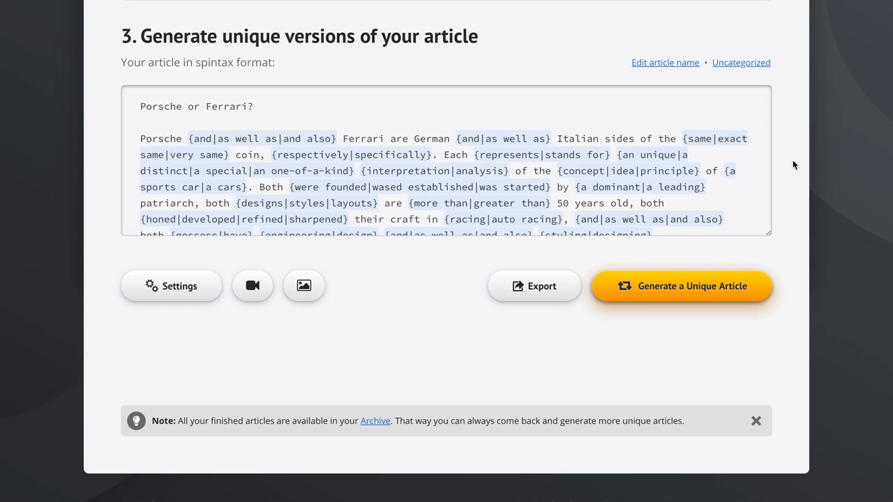
# Set the article's category to Cars & Airplanes
pyautogui.click(737, 65)
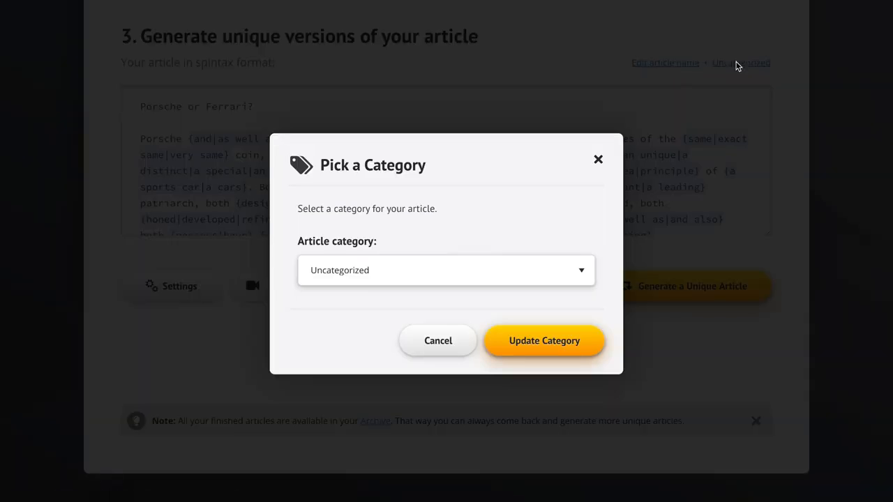
pyautogui.click(428, 272)
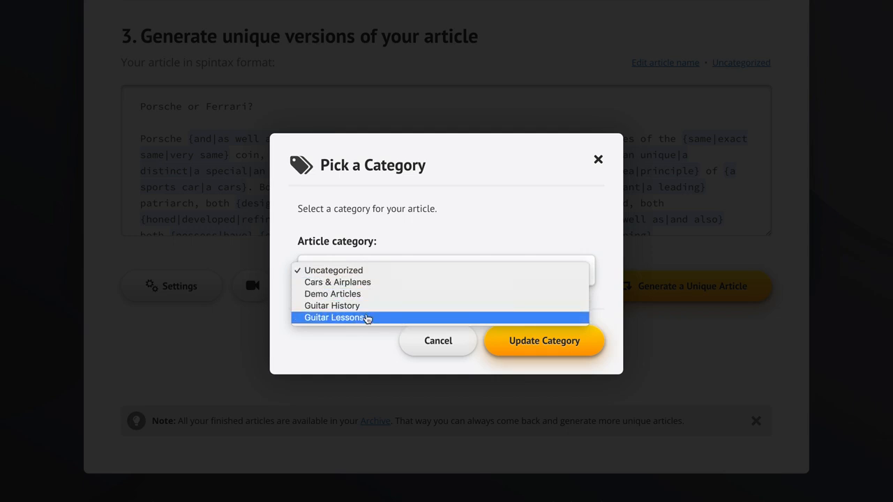
pyautogui.click(377, 288)
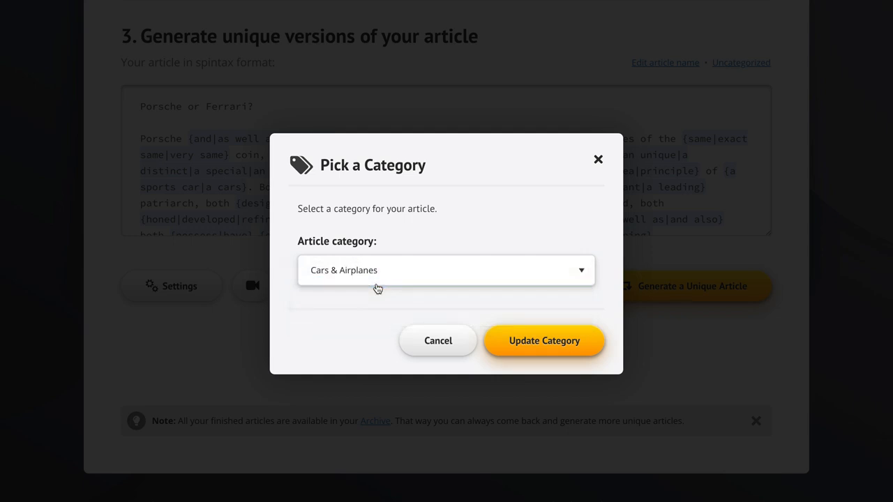
pyautogui.click(538, 344)
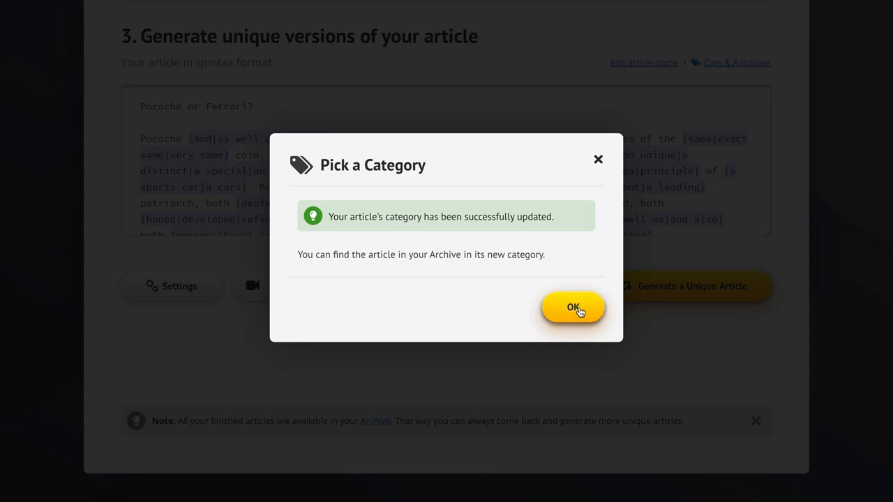
pyautogui.click(575, 309)
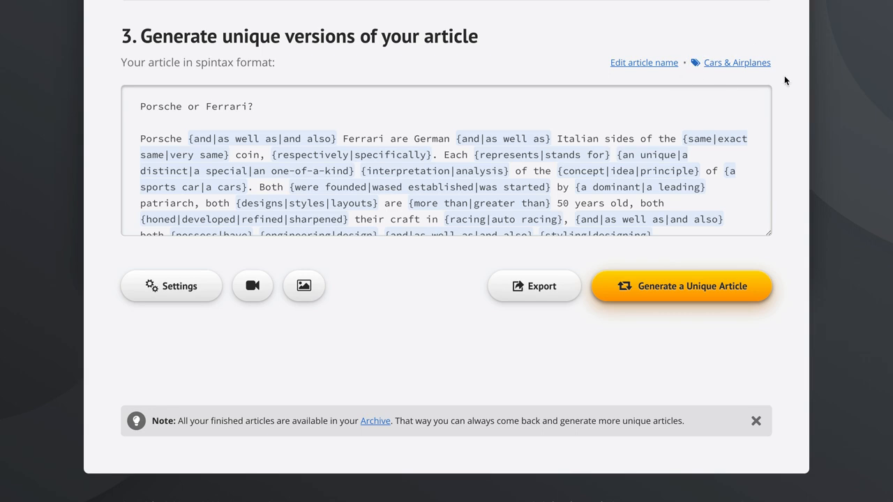
# Generate a unique article from the spintax version
pyautogui.scroll(-1, 790, 130)
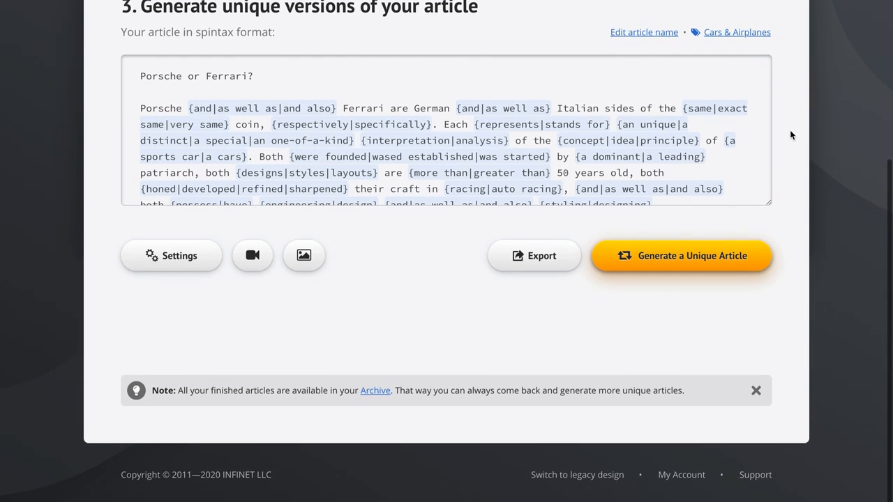
pyautogui.scroll(-10, 544, 164)
pyautogui.scroll(10, 544, 167)
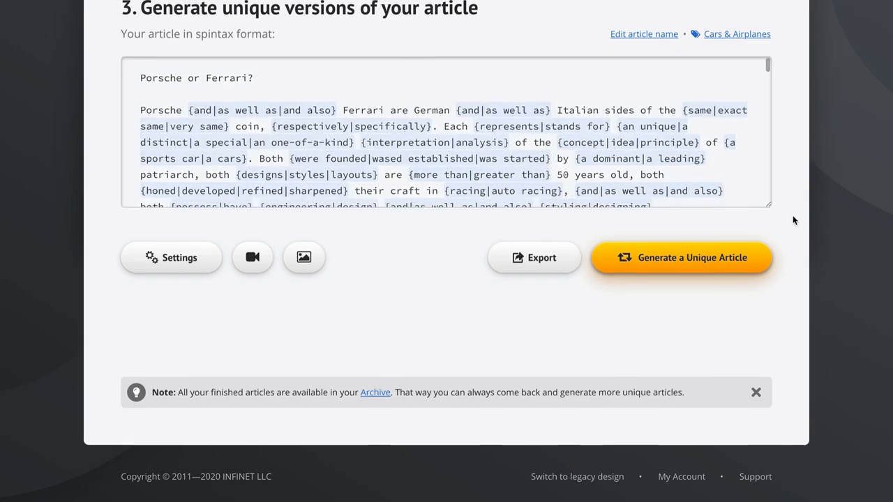
pyautogui.click(689, 258)
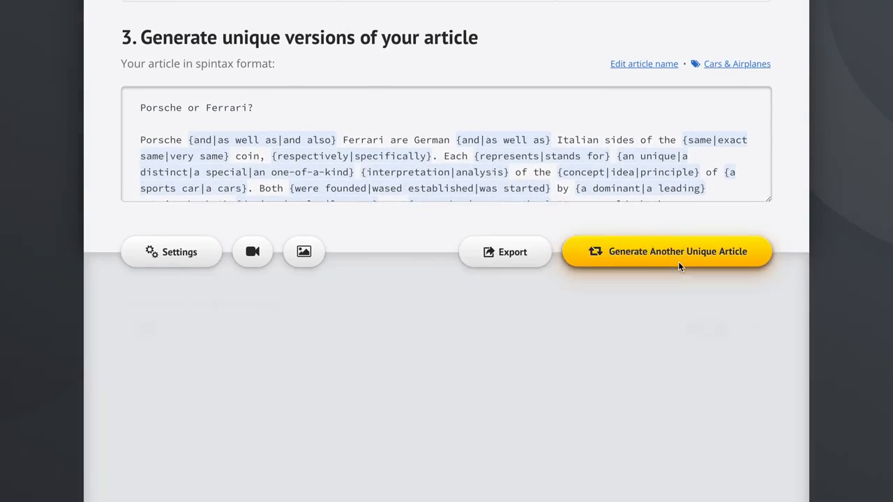
# Review the generated article and generate three more unique versions of it
pyautogui.scroll(-3, 788, 275)
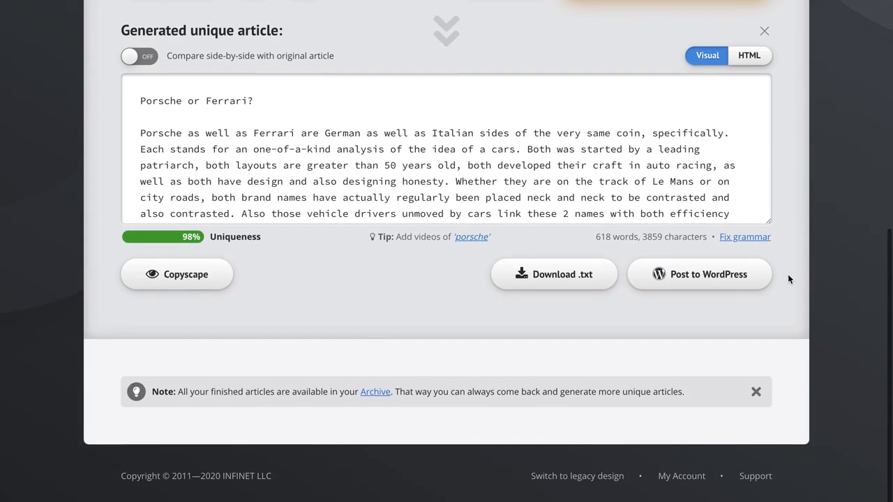
pyautogui.scroll(-5, 622, 169)
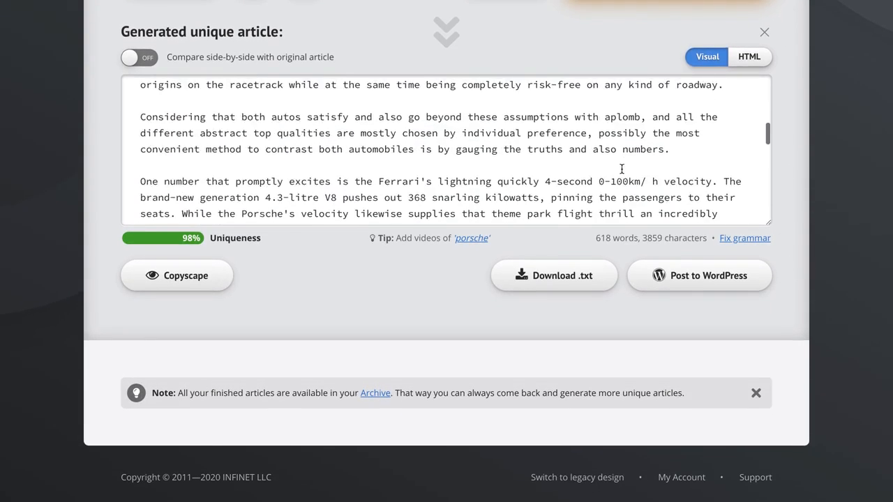
pyautogui.scroll(1, 811, 129)
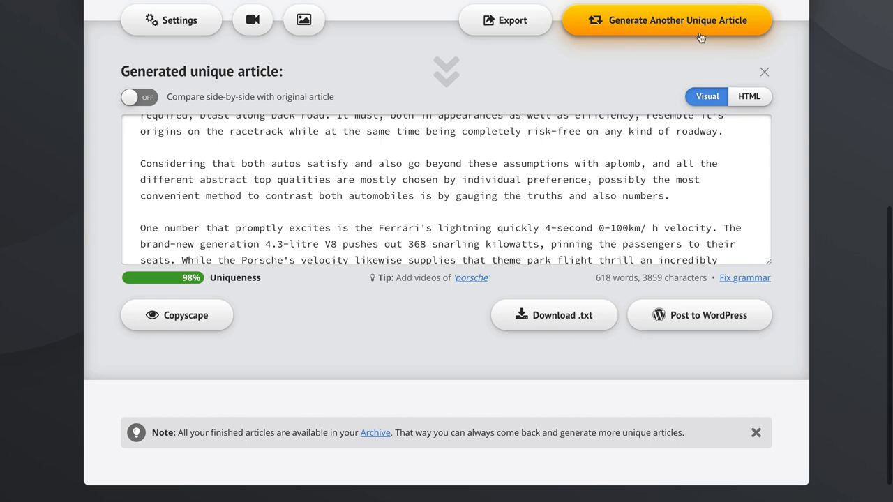
pyautogui.click(684, 29)
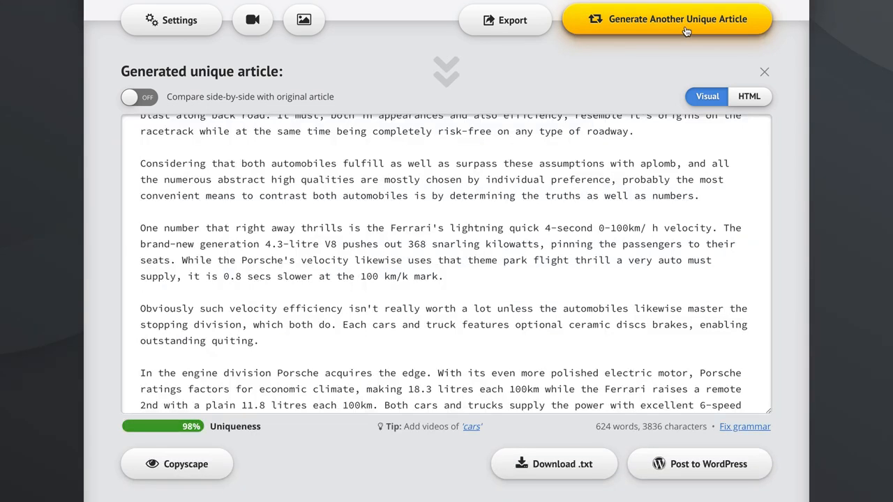
pyautogui.click(709, 33)
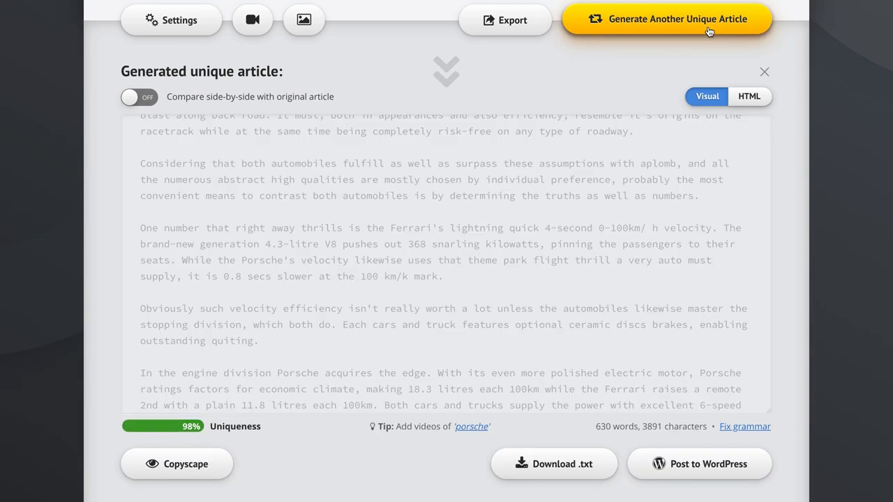
pyautogui.click(709, 32)
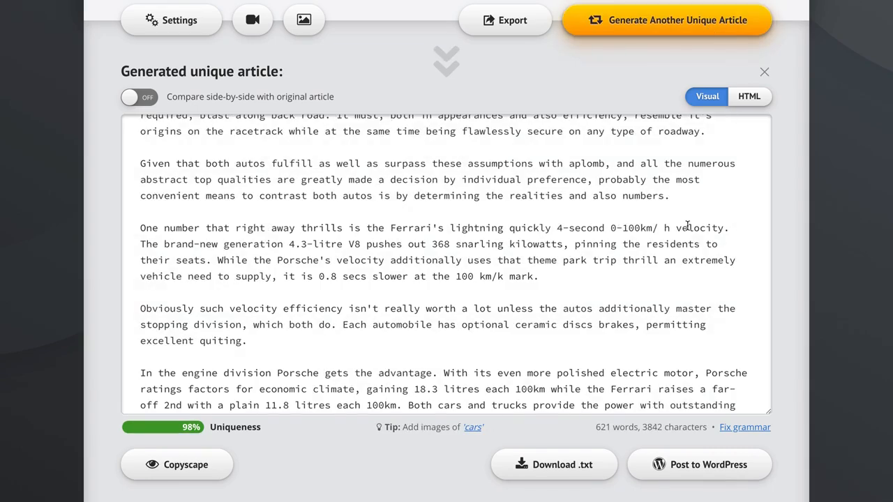
pyautogui.scroll(5, 723, 271)
pyautogui.scroll(-10, 723, 270)
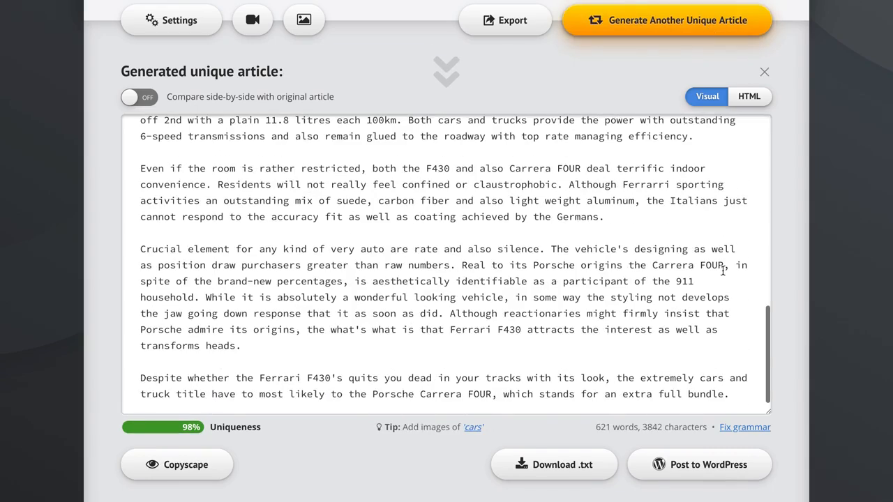
pyautogui.scroll(10, 722, 270)
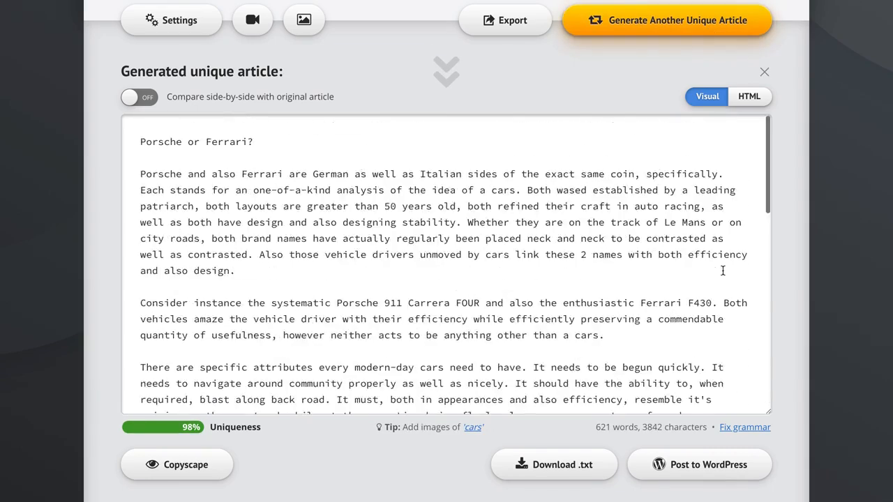
pyautogui.click(471, 426)
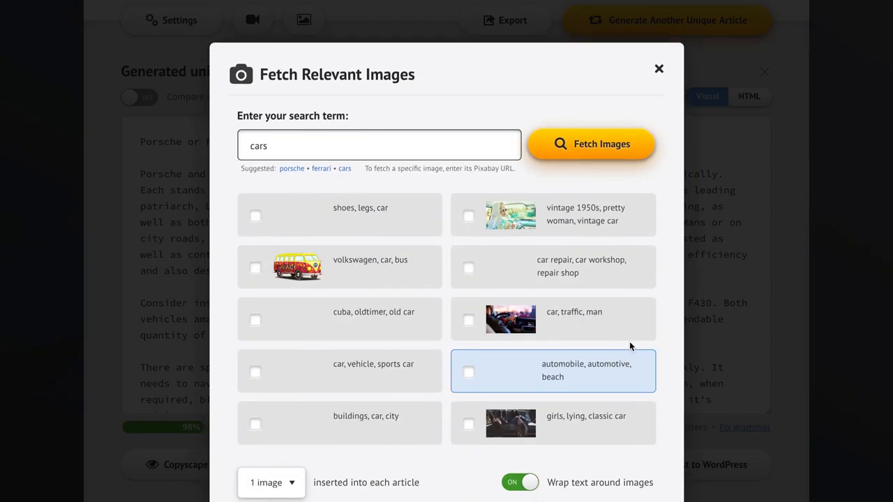
pyautogui.scroll(-1, 435, 335)
pyautogui.scroll(-2, 435, 338)
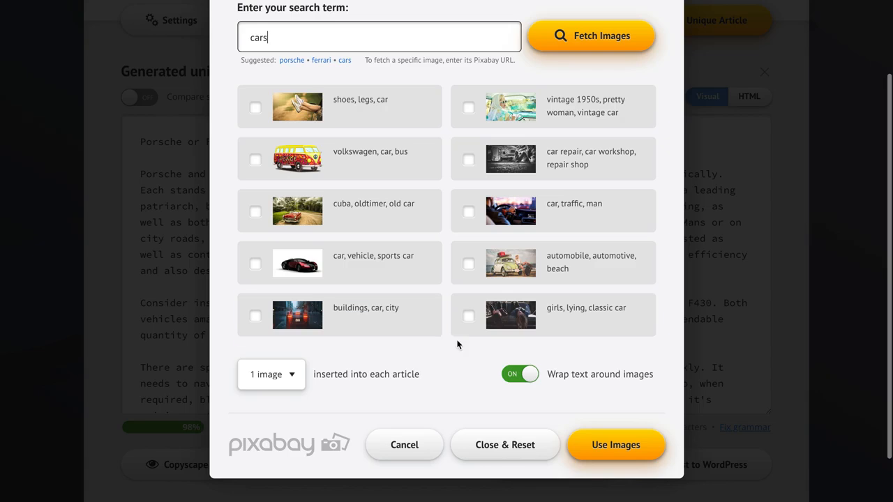
pyautogui.click(405, 448)
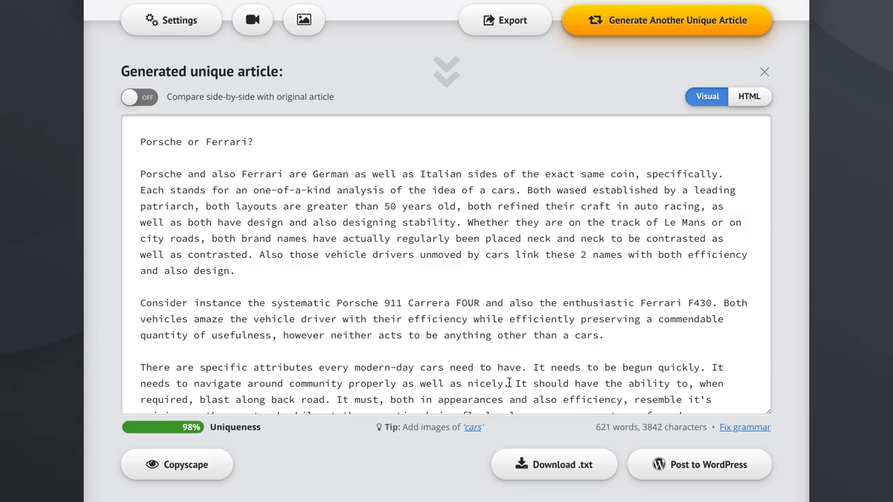
# Generate another version, then insert the selected Ferrari videos from the 'ferrari' video search into each article
pyautogui.click(669, 28)
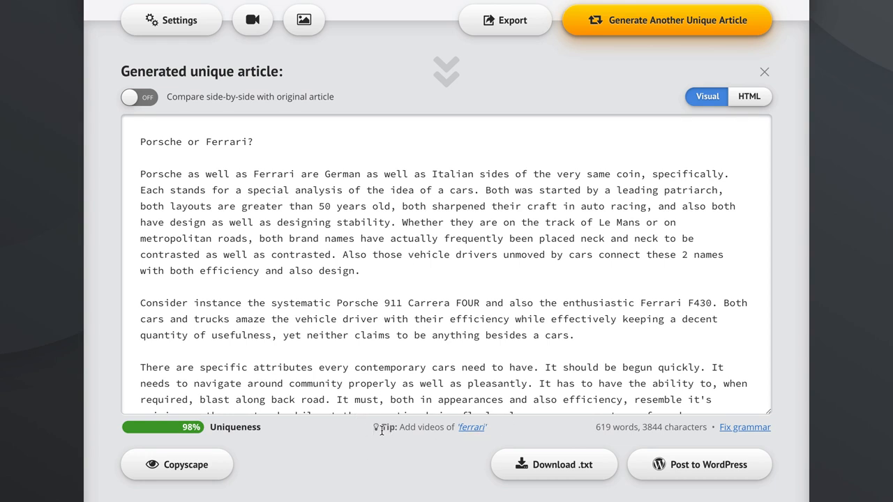
pyautogui.click(472, 428)
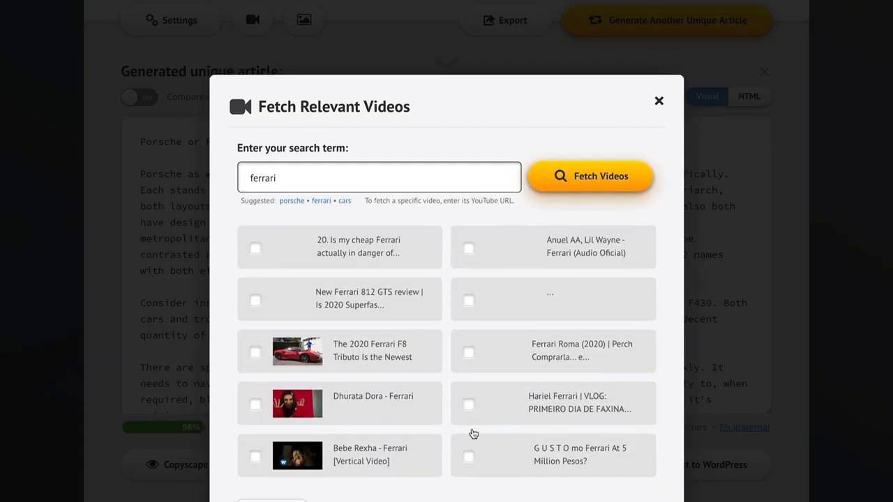
pyautogui.scroll(-1, 405, 337)
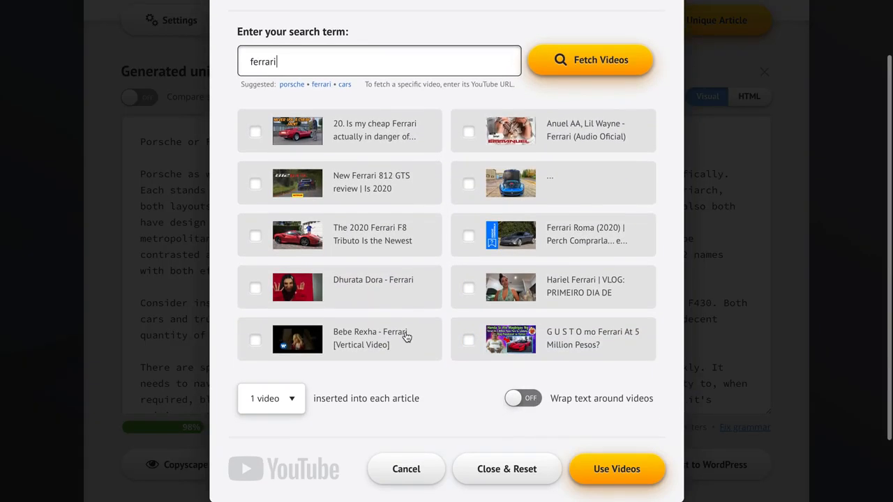
pyautogui.click(369, 244)
pyautogui.click(379, 189)
pyautogui.click(528, 186)
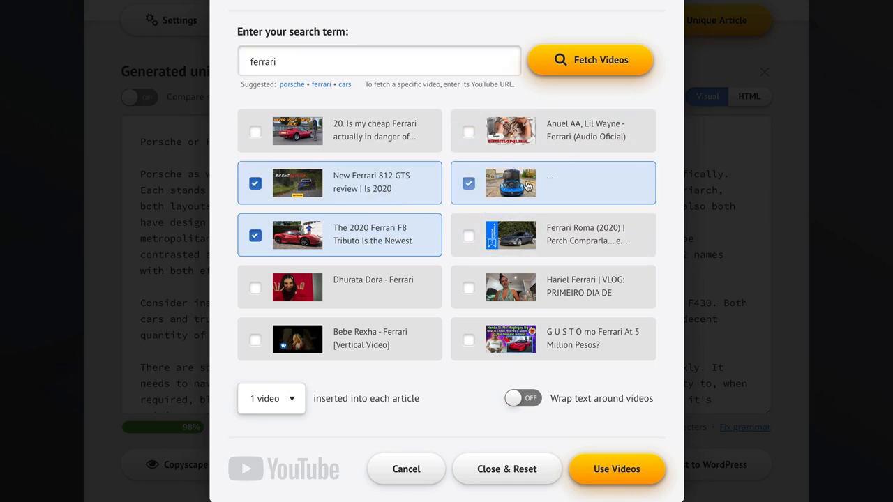
pyautogui.click(278, 409)
pyautogui.click(293, 401)
pyautogui.click(614, 469)
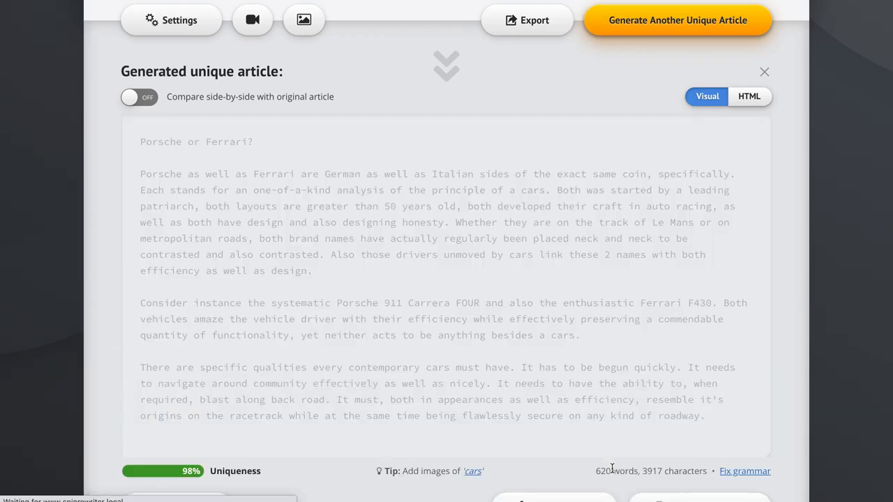
# Search images for 'porsche' and select the porsche targa, gt3 speed and oldtimer 356 c images
pyautogui.scroll(-3, 841, 199)
pyautogui.scroll(-3, 668, 263)
pyautogui.scroll(6, 668, 263)
pyautogui.scroll(4, 791, 169)
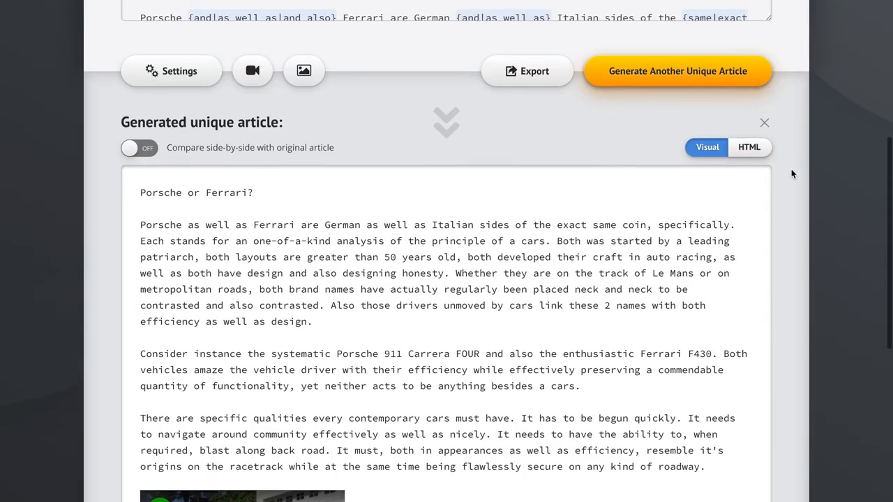
pyautogui.click(304, 72)
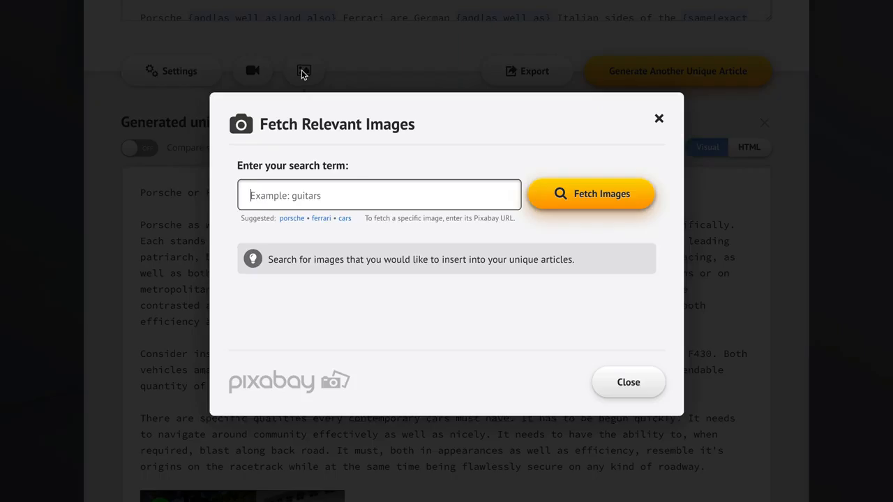
pyautogui.click(291, 219)
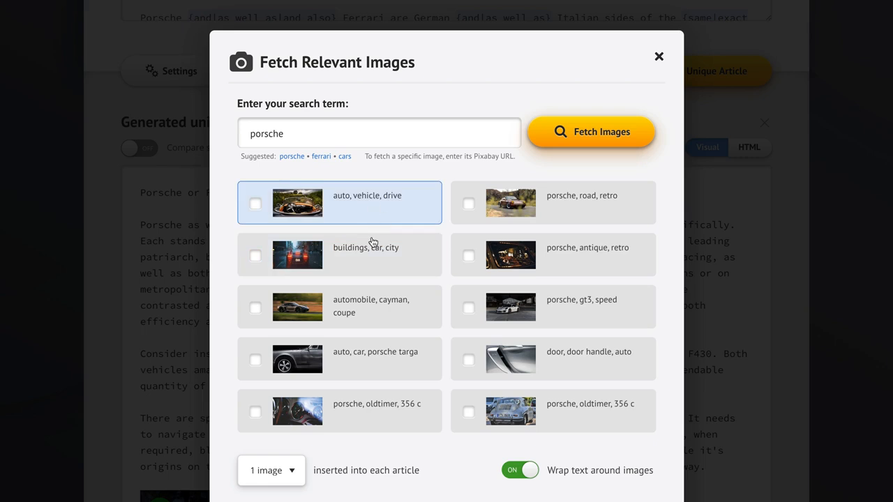
pyautogui.click(377, 359)
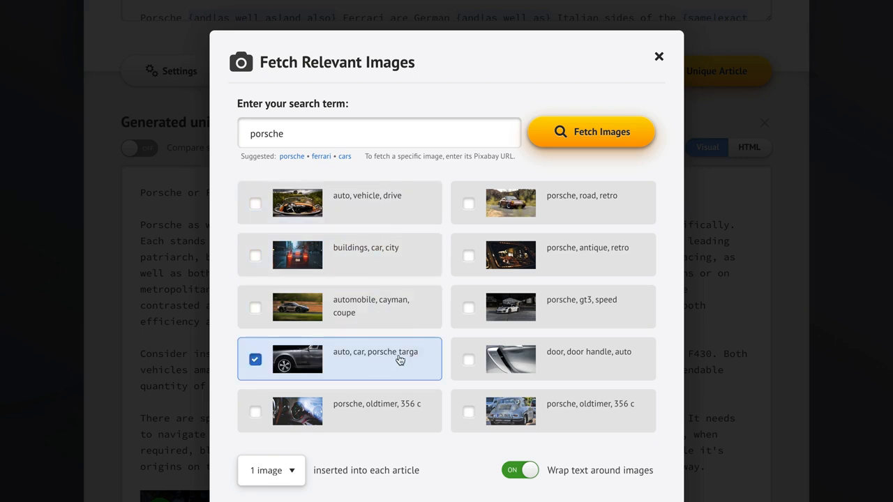
pyautogui.click(556, 410)
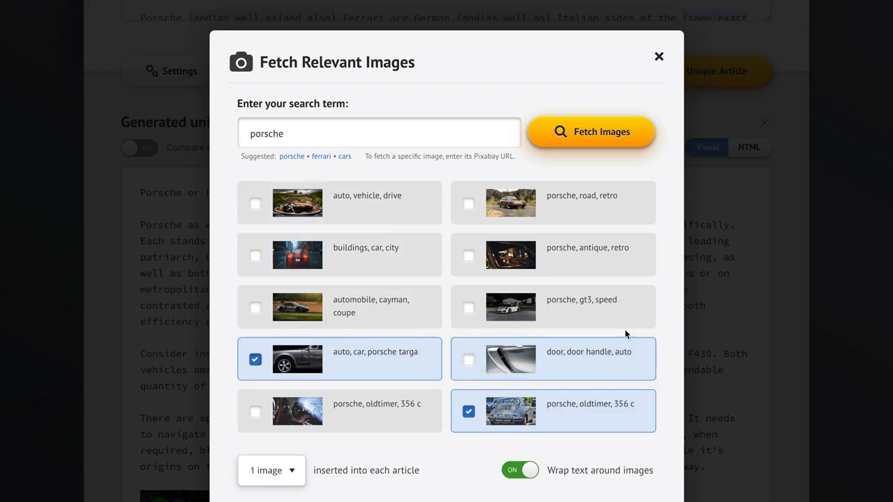
pyautogui.click(579, 207)
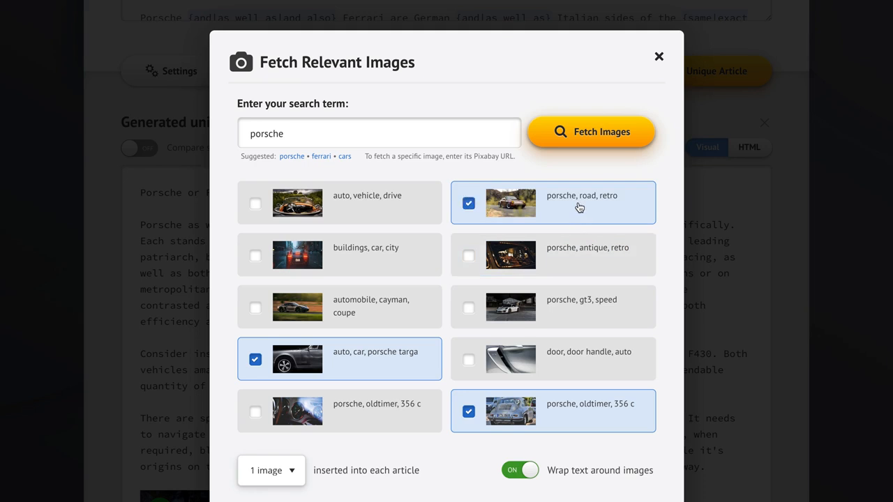
pyautogui.click(574, 314)
pyautogui.click(583, 207)
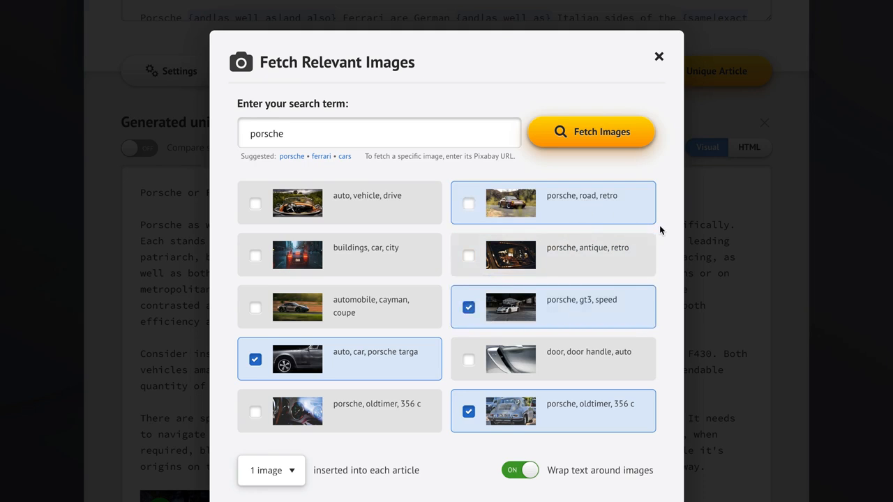
pyautogui.scroll(-2, 666, 247)
# Set 2 images inserted into each article, keep text wrapping on, and use the selected images
pyautogui.click(271, 380)
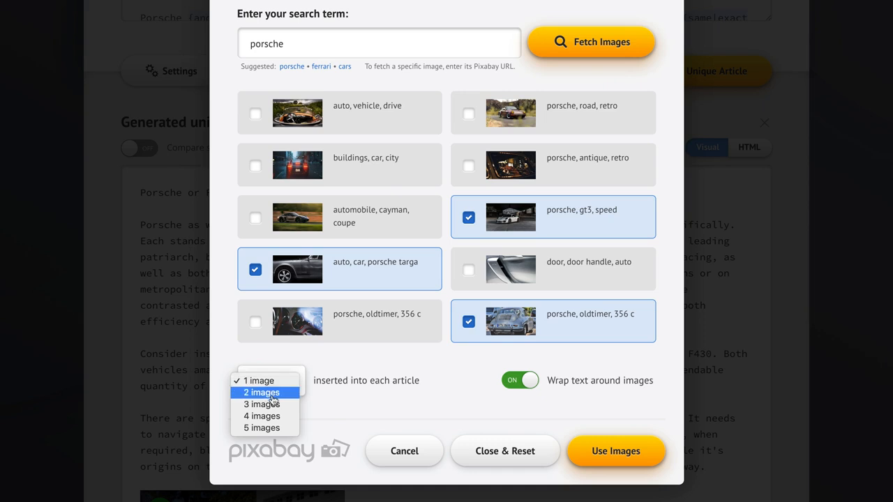
pyautogui.click(272, 392)
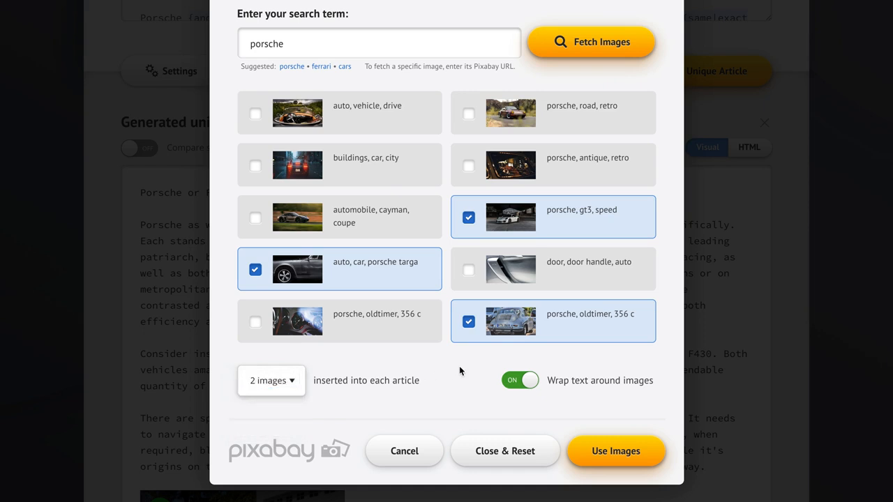
pyautogui.scroll(-1, 669, 346)
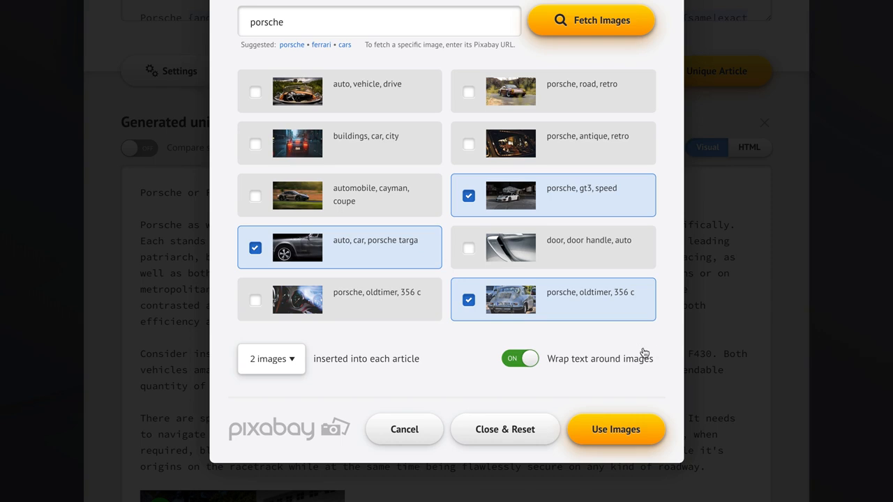
pyautogui.click(592, 359)
pyautogui.click(592, 361)
pyautogui.click(591, 361)
pyautogui.click(592, 361)
pyautogui.click(616, 429)
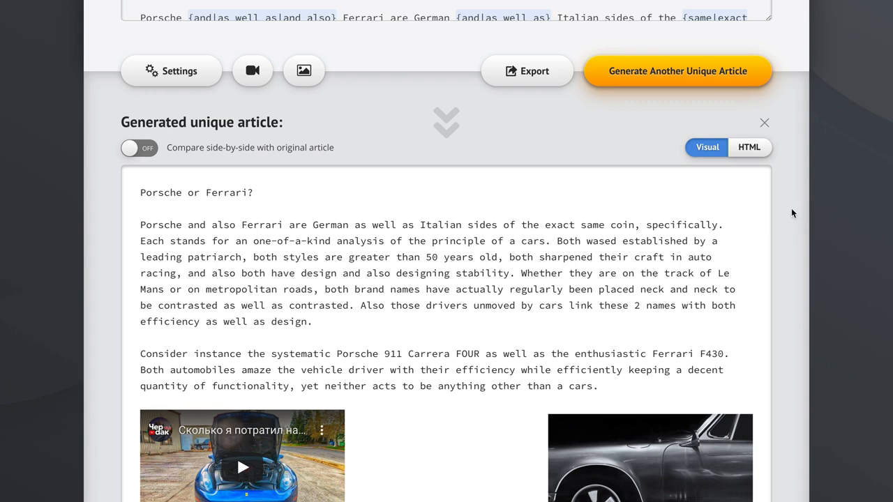
# Generate another unique version of the article with the inserted media and scroll through it
pyautogui.click(693, 80)
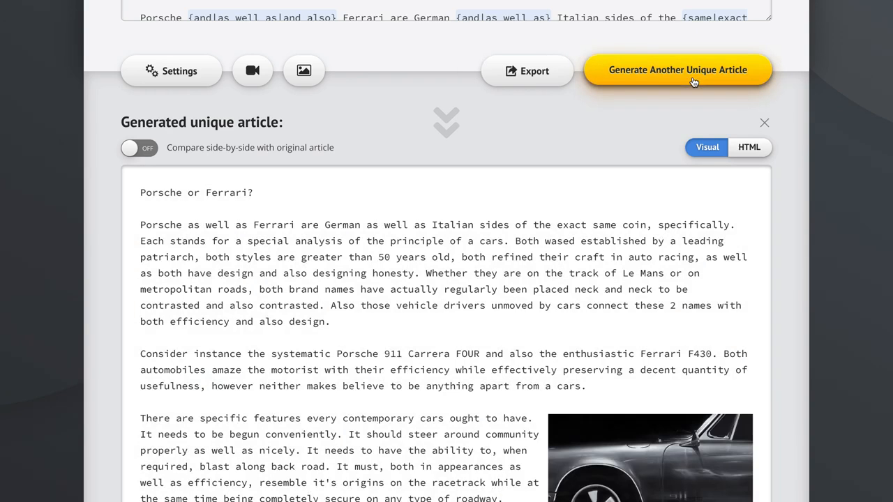
pyautogui.rightClick(769, 175)
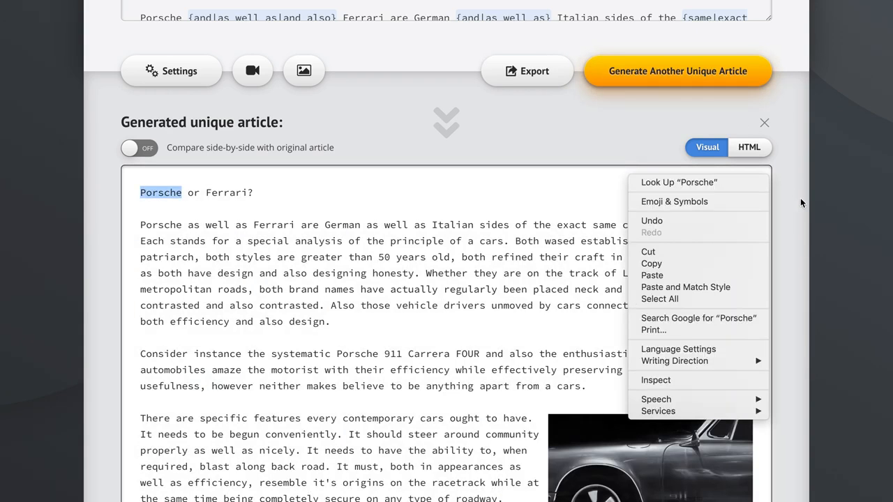
pyautogui.click(793, 223)
pyautogui.scroll(-5, 793, 222)
pyautogui.scroll(-7, 684, 224)
pyautogui.scroll(8, 684, 224)
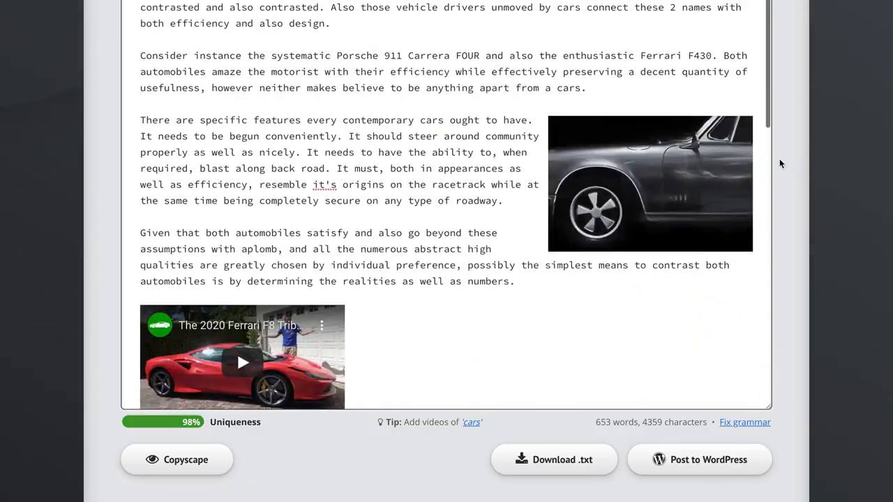
# Turn on the side-by-side comparison of the generated article with the original
pyautogui.scroll(4, 780, 160)
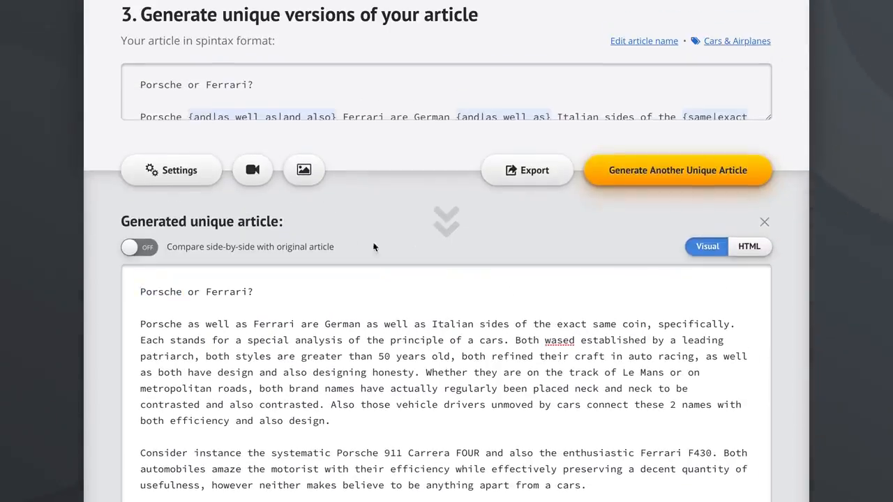
pyautogui.click(226, 249)
pyautogui.scroll(-2, 808, 332)
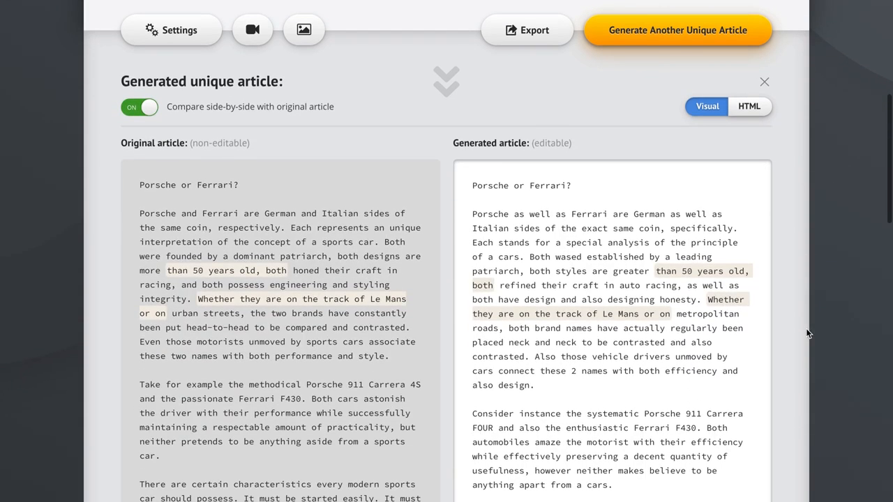
# Scroll through the side-by-side comparison of the generated article and the original, reviewing the inserted images and video
pyautogui.scroll(-10, 447, 351)
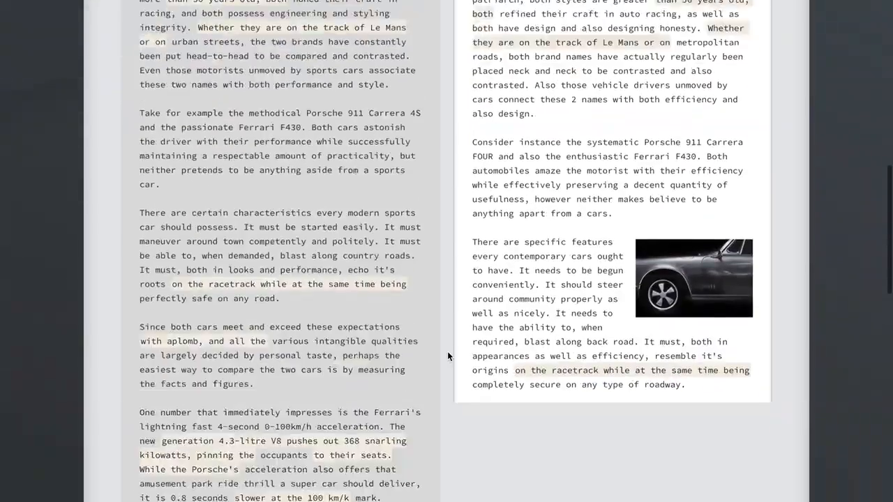
pyautogui.scroll(-8, 448, 351)
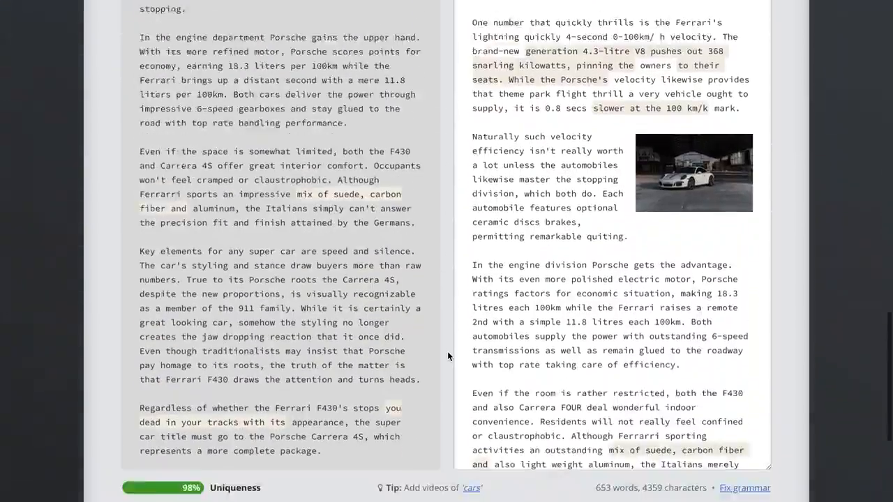
pyautogui.scroll(10, 447, 351)
pyautogui.scroll(10, 447, 351)
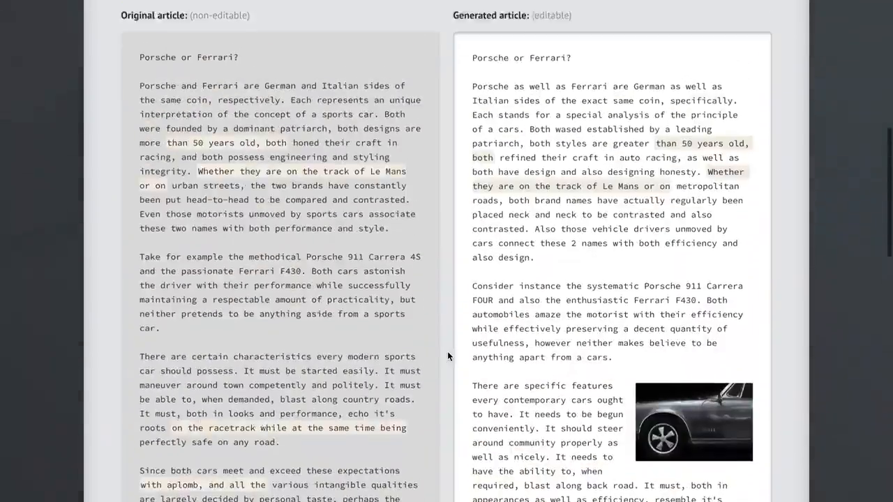
pyautogui.scroll(-2, 447, 351)
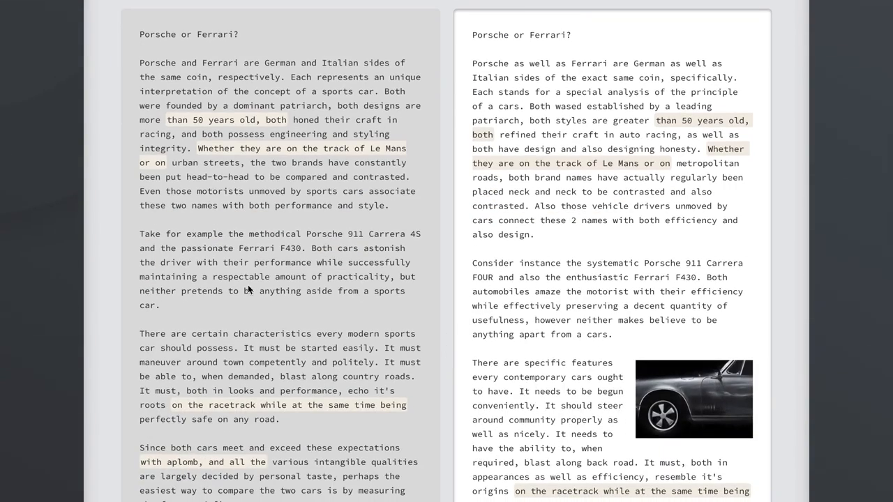
pyautogui.scroll(-4, 447, 344)
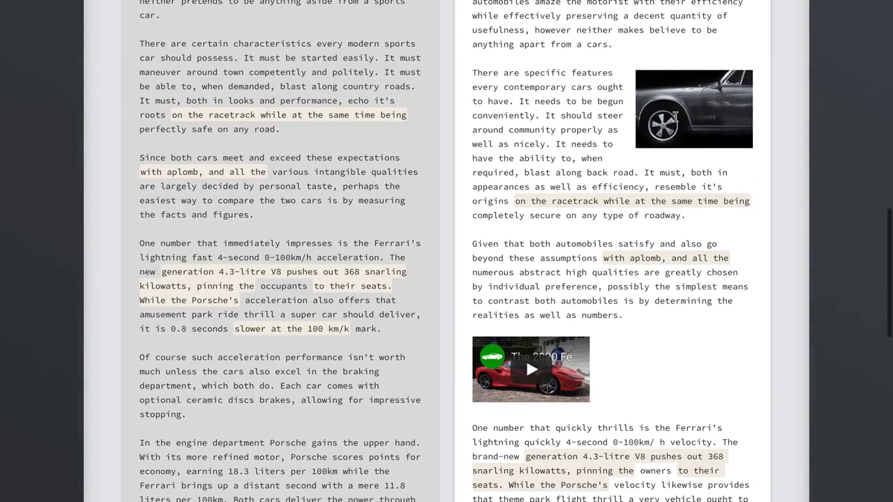
pyautogui.scroll(-4, 536, 303)
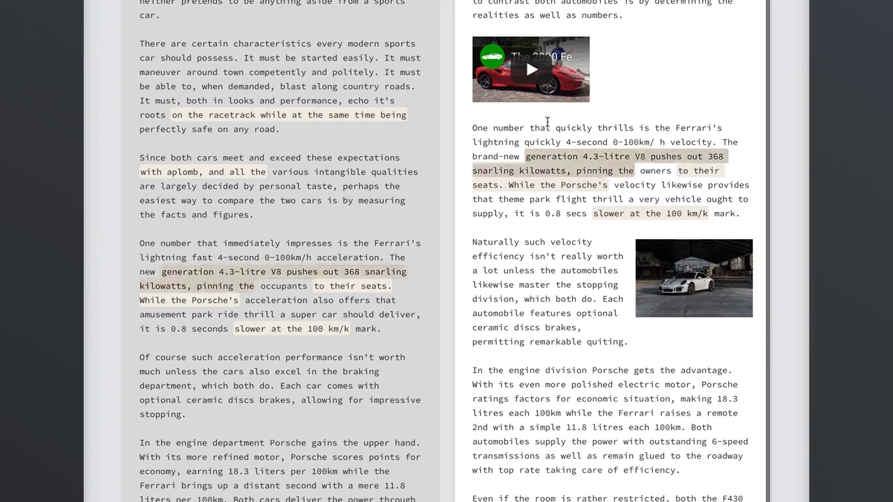
pyautogui.scroll(4, 572, 323)
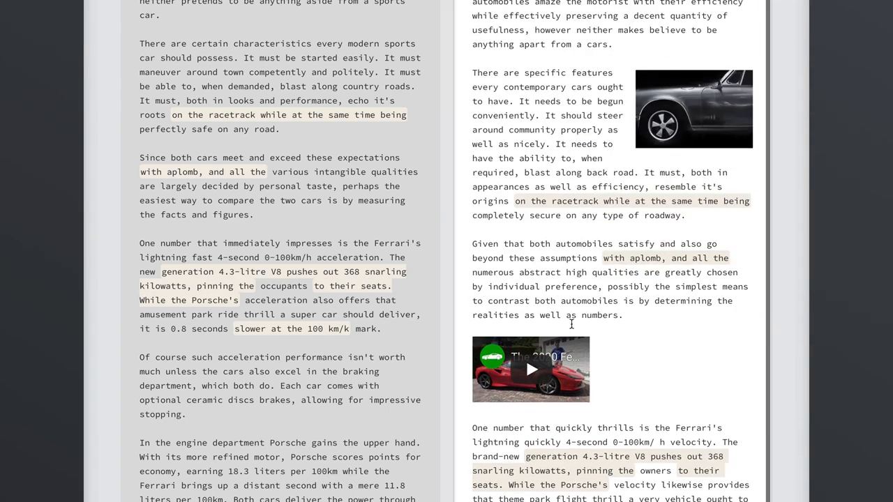
pyautogui.scroll(7, 443, 205)
# Generate another unique article and scroll through the new version
pyautogui.click(672, 79)
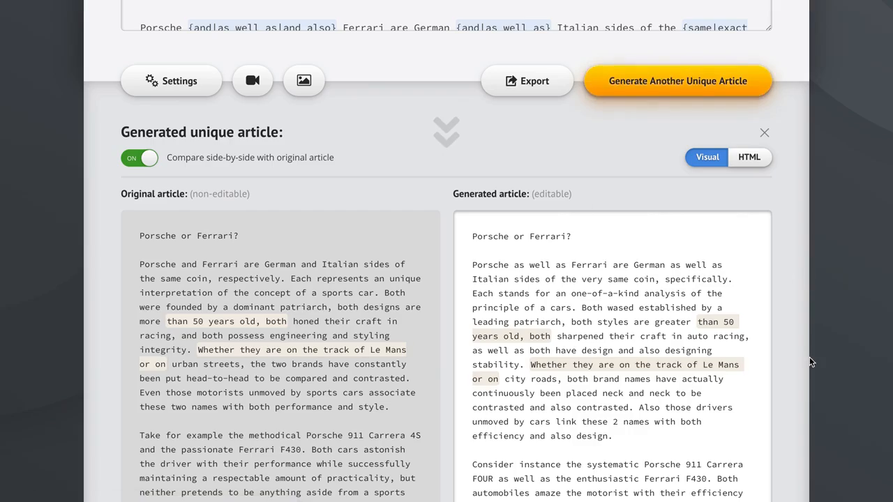
pyautogui.scroll(-20, 809, 362)
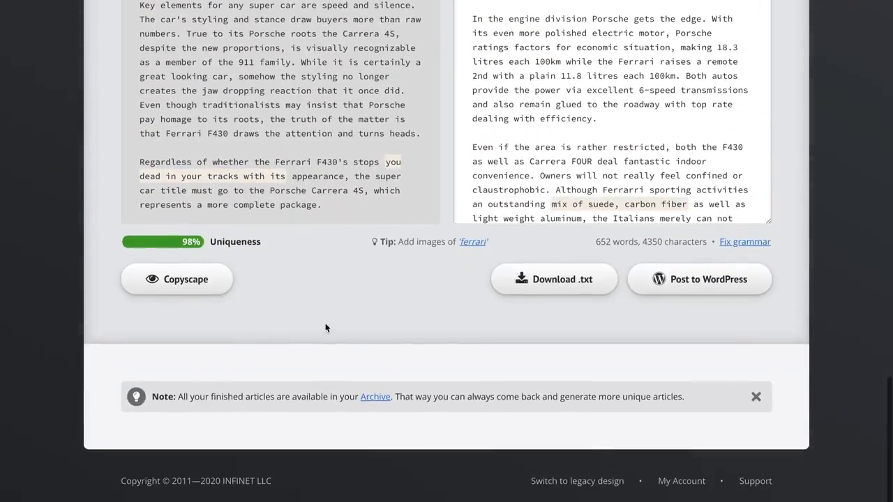
pyautogui.scroll(20, 790, 132)
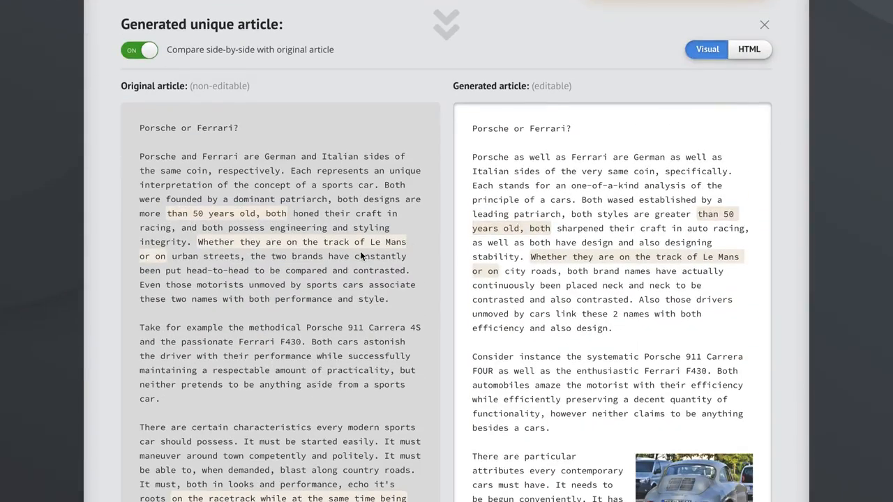
# Replace '50' with 'fifty' in the first paragraph of the generated article
pyautogui.click(730, 215)
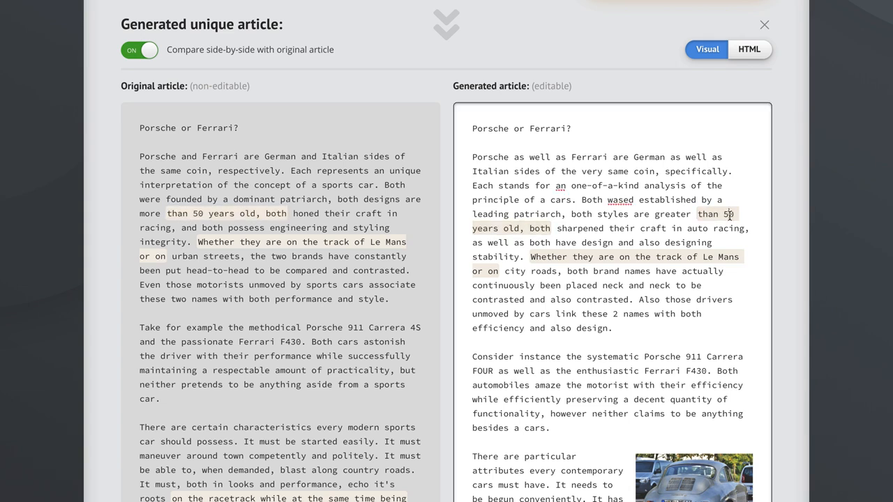
pyautogui.doubleClick(729, 214)
pyautogui.write('fifty')
pyautogui.click(841, 196)
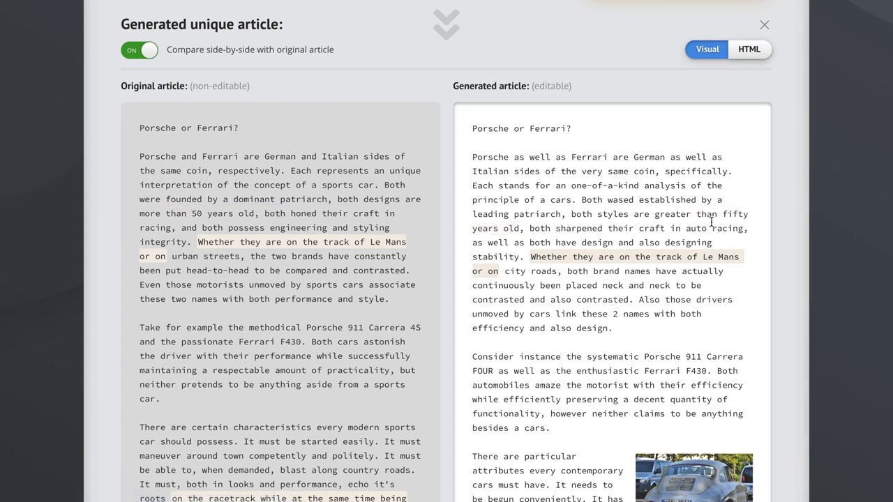
pyautogui.scroll(1, 787, 178)
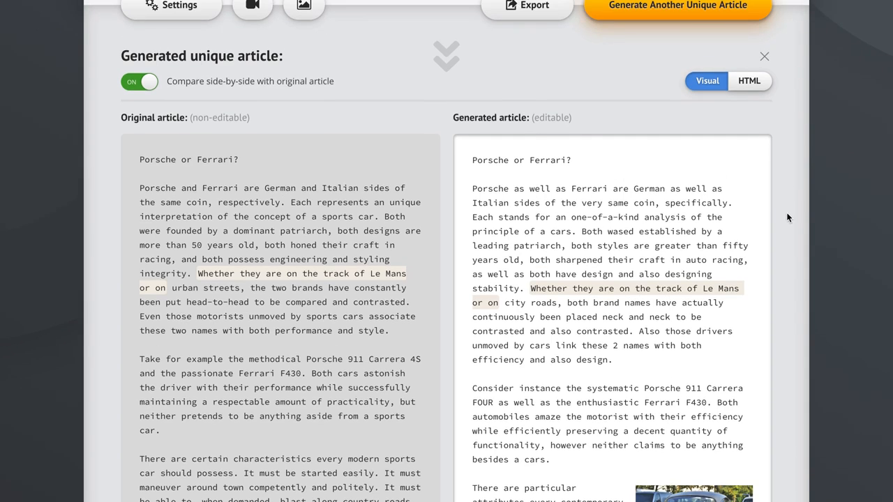
pyautogui.scroll(3, 787, 217)
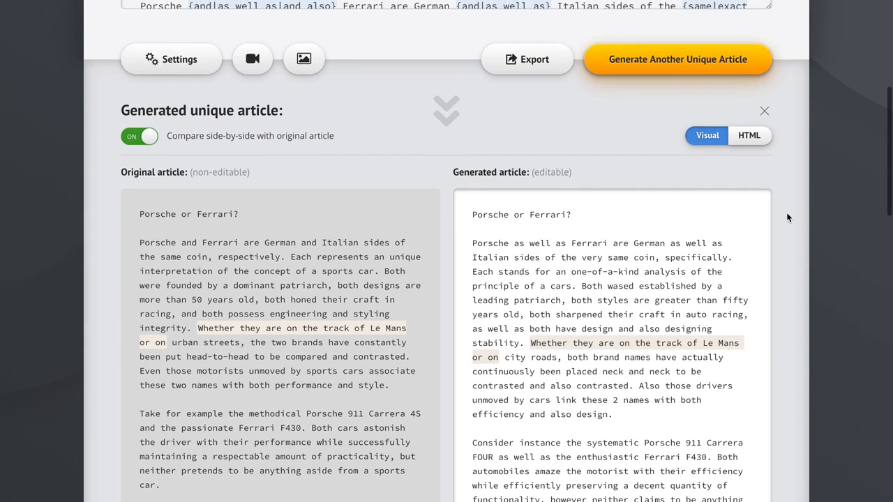
pyautogui.scroll(1, 787, 217)
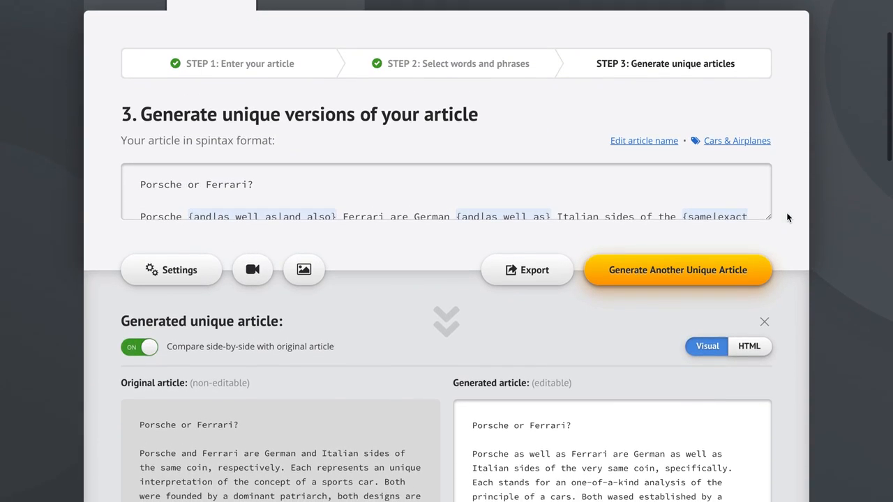
pyautogui.click(521, 269)
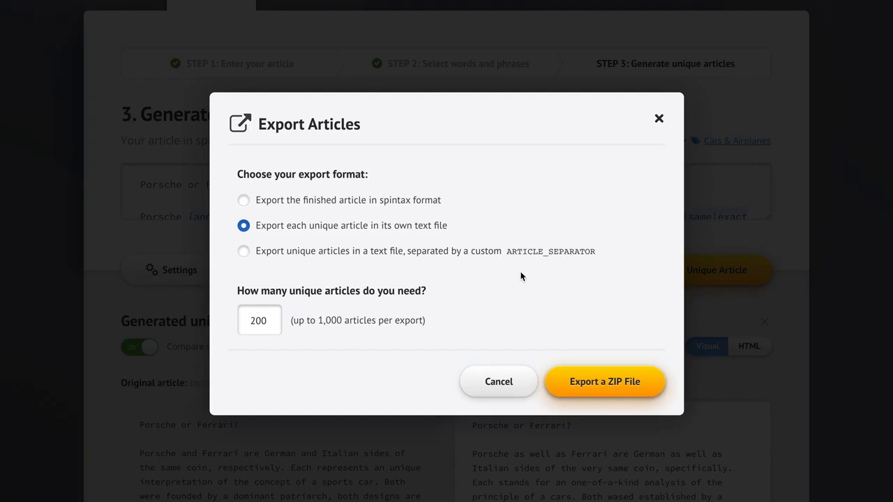
pyautogui.moveTo(270, 321); pyautogui.dragTo(229, 323)
pyautogui.write('500')
pyautogui.click(485, 299)
pyautogui.click(493, 379)
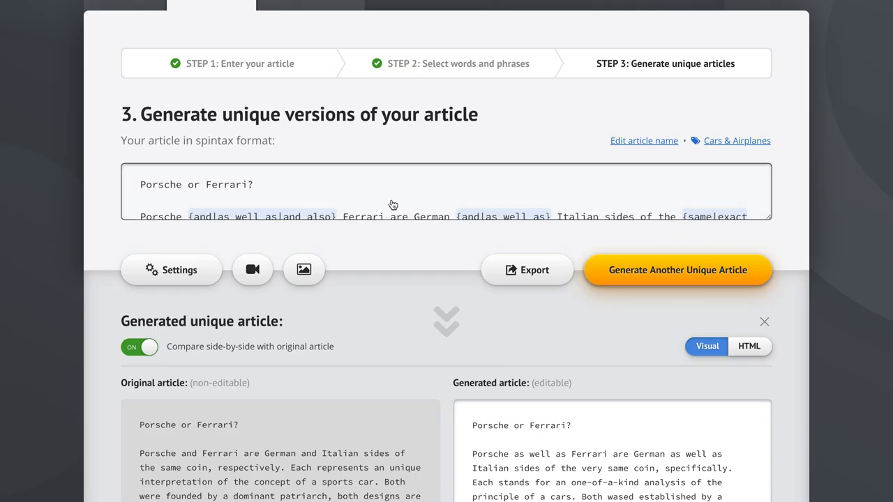
# In Settings, turn off 'Enrich articles with headings, bullet points, etc.' and 'Never use original words when synonyms are available'
pyautogui.click(164, 271)
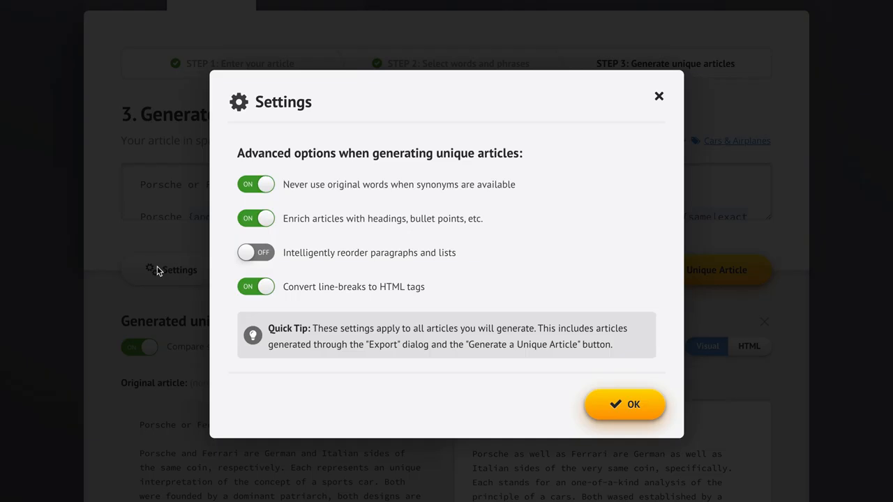
pyautogui.click(348, 224)
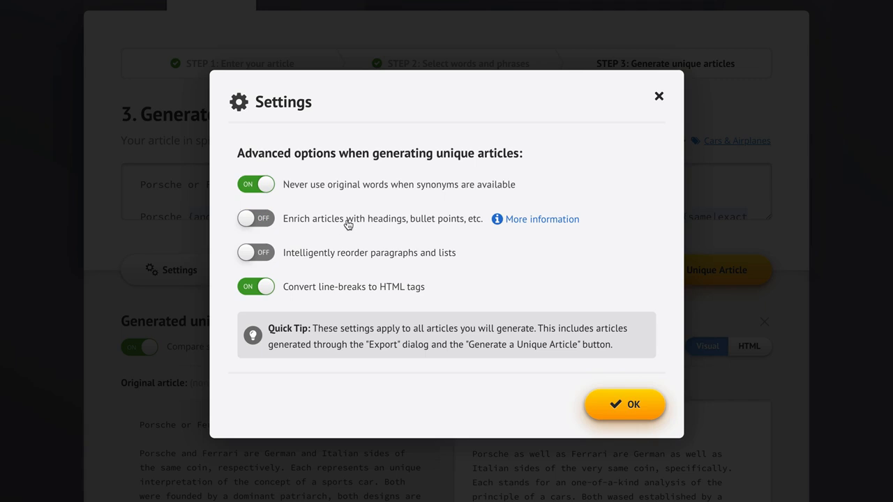
pyautogui.click(402, 188)
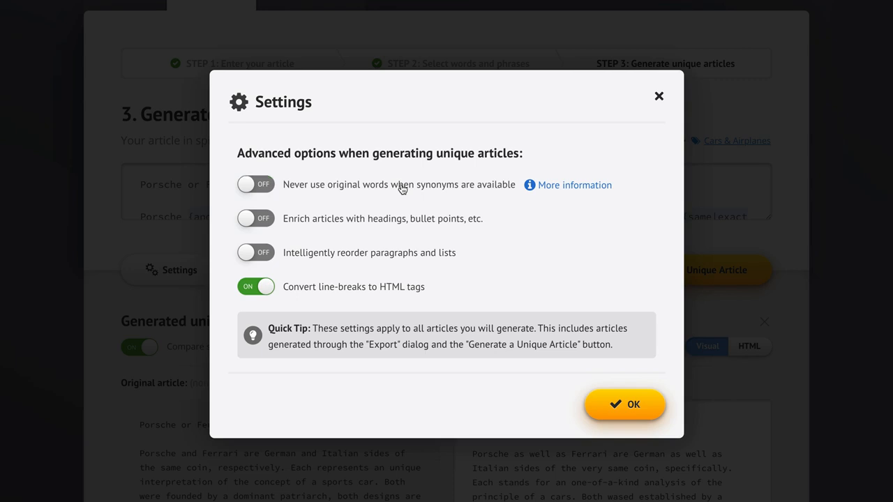
pyautogui.click(625, 404)
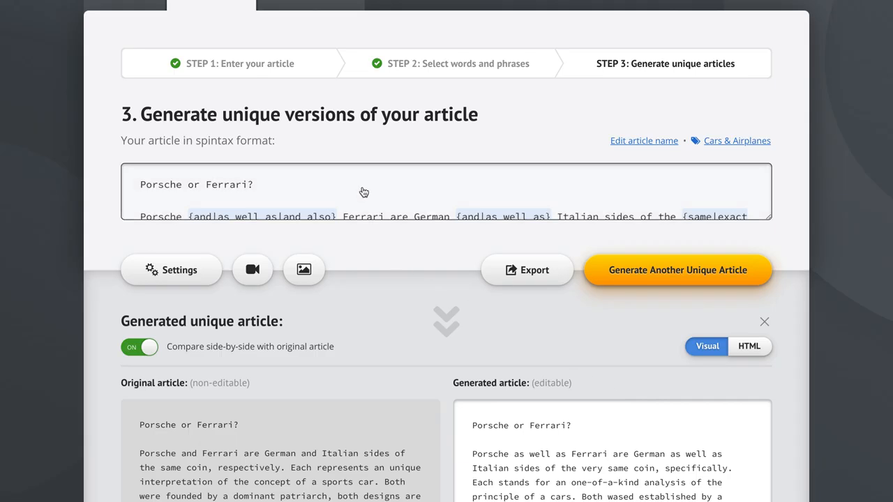
# Turn 'Never use original words when synonyms are available' back on in Settings and confirm
pyautogui.scroll(-1, 364, 192)
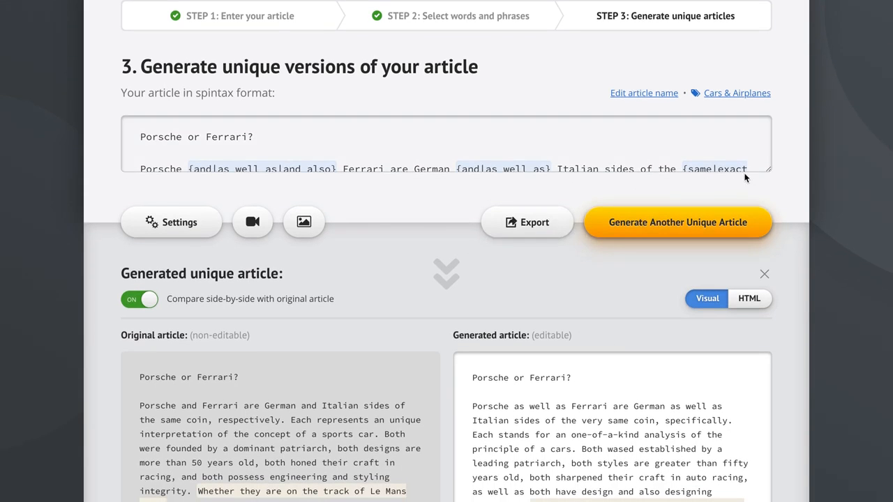
pyautogui.click(423, 150)
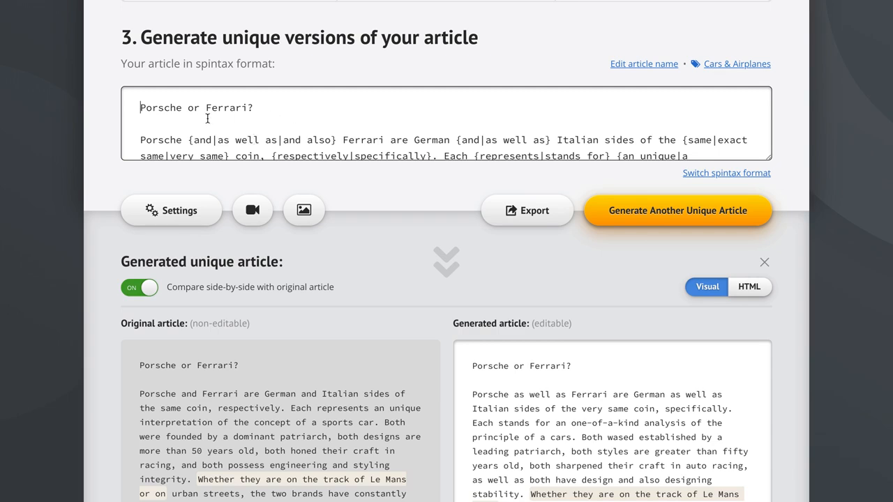
pyautogui.click(176, 208)
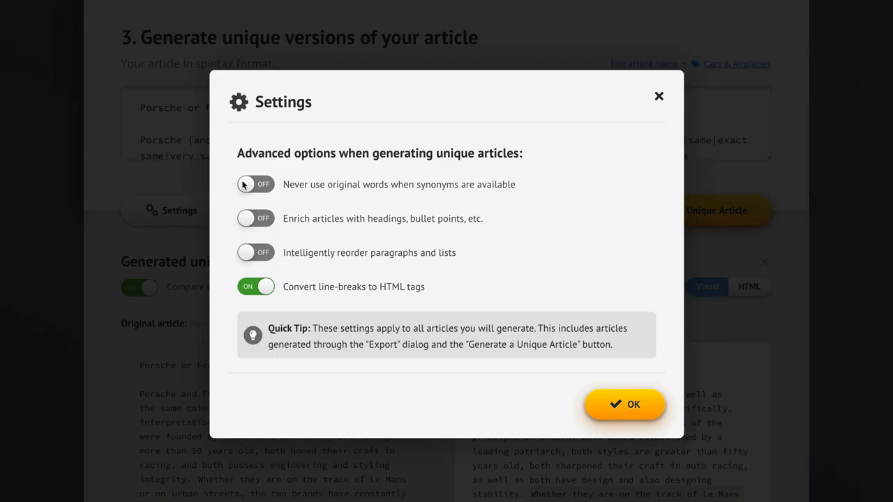
pyautogui.moveTo(309, 189)
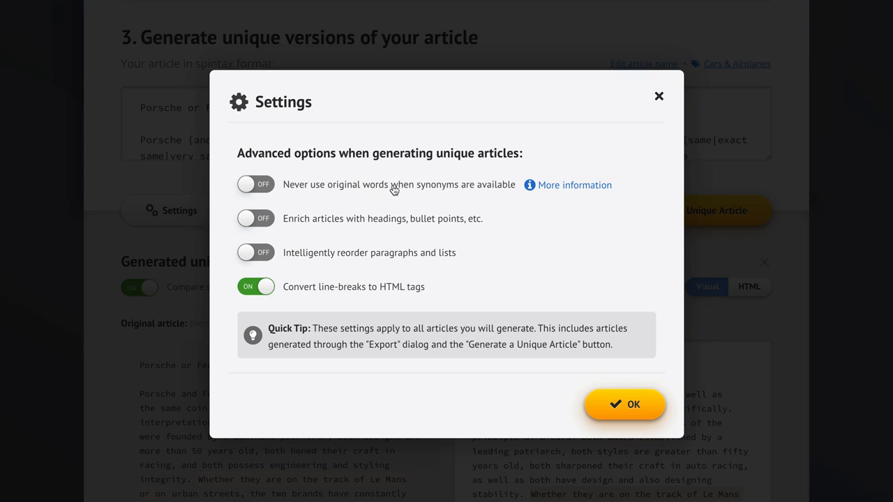
pyautogui.click(482, 189)
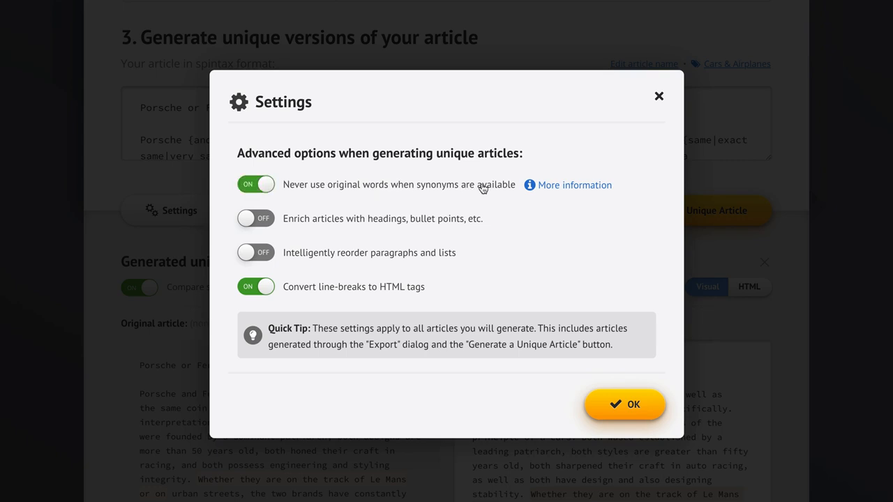
pyautogui.click(630, 403)
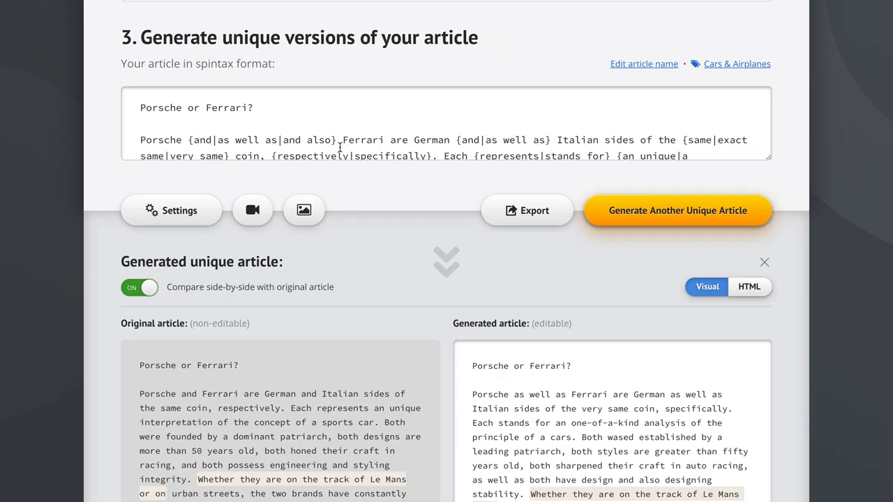
pyautogui.doubleClick(199, 139)
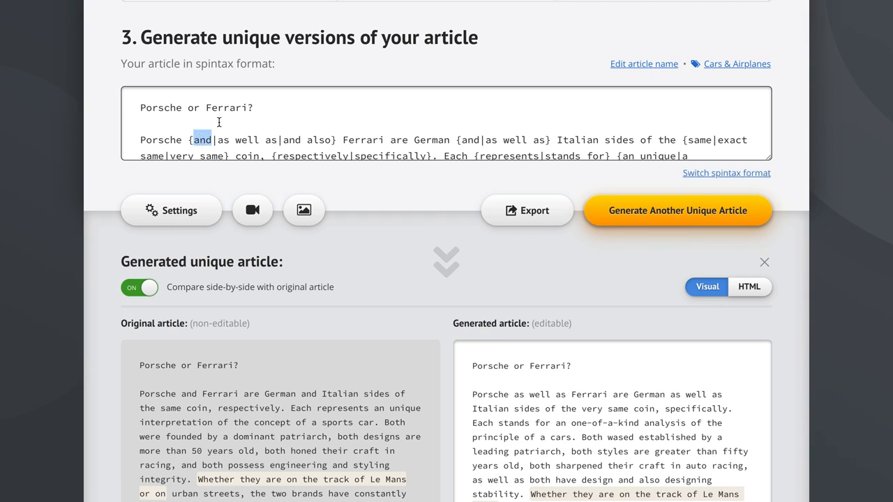
pyautogui.click(219, 122)
pyautogui.click(409, 186)
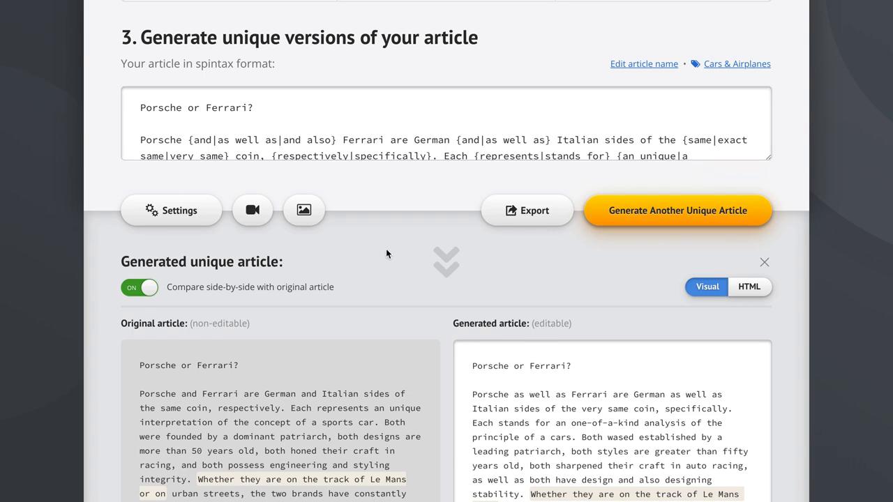
# Generate another unique article with the new settings and scroll through the result
pyautogui.scroll(-1, 386, 248)
pyautogui.scroll(-1, 386, 249)
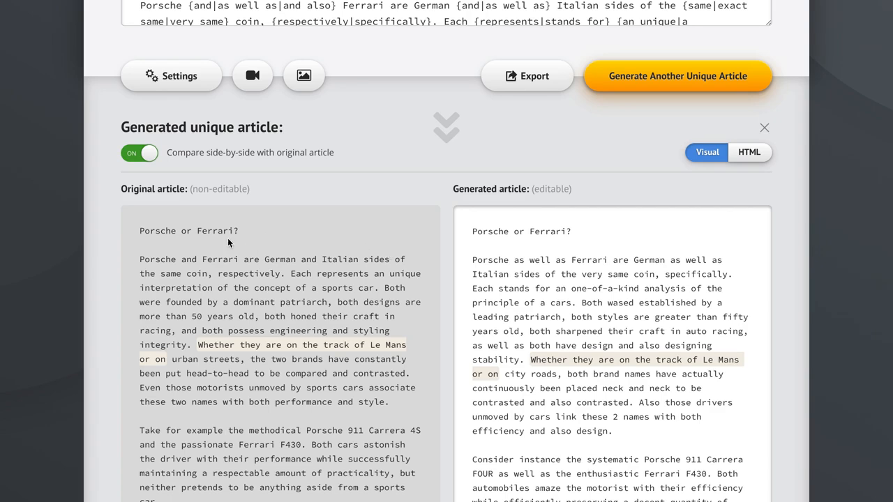
pyautogui.click(673, 77)
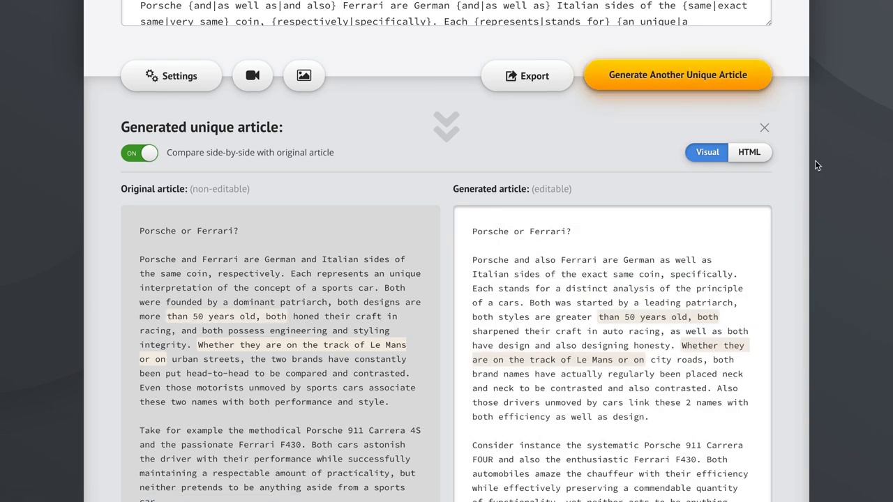
pyautogui.scroll(-15, 826, 315)
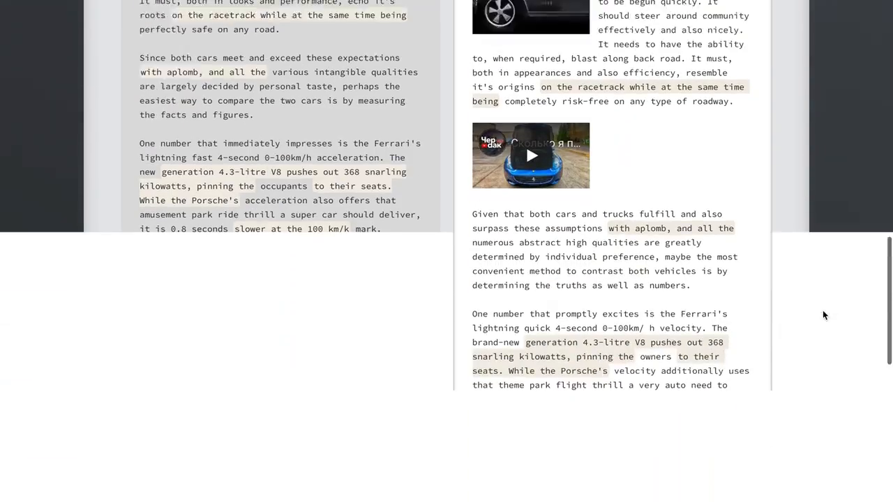
pyautogui.scroll(-5, 822, 315)
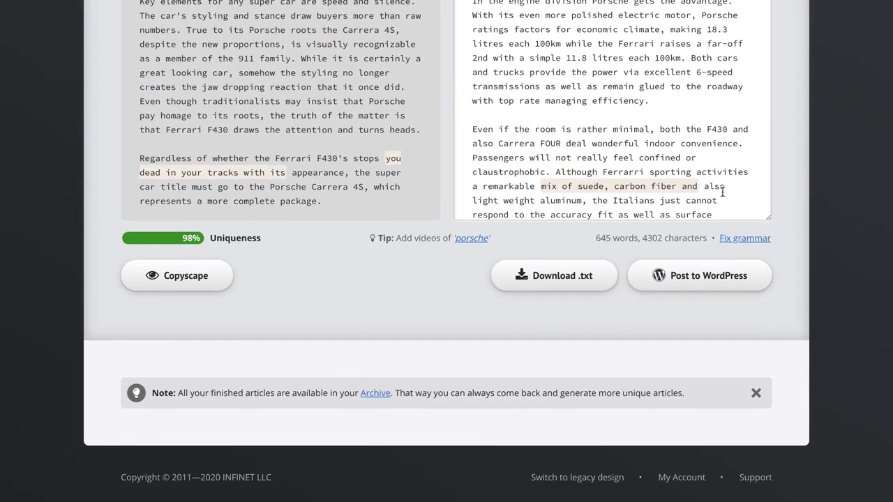
pyautogui.scroll(20, 787, 125)
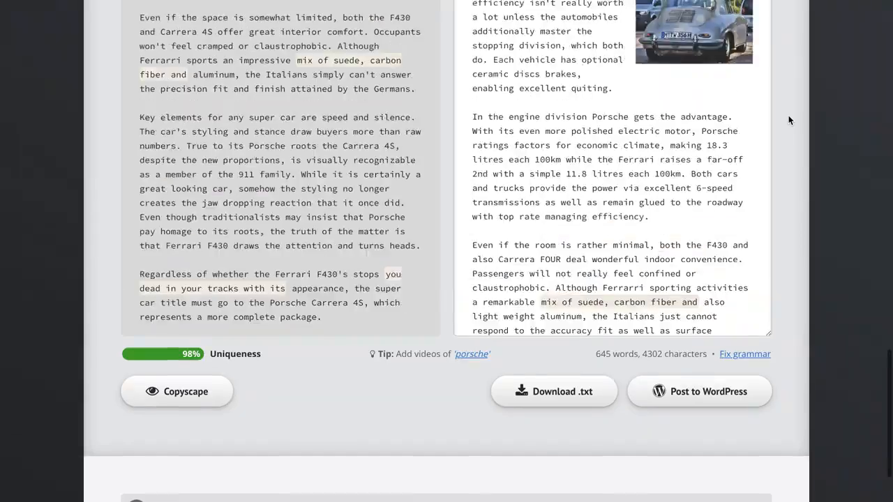
pyautogui.scroll(3, 789, 120)
pyautogui.scroll(-3, 789, 124)
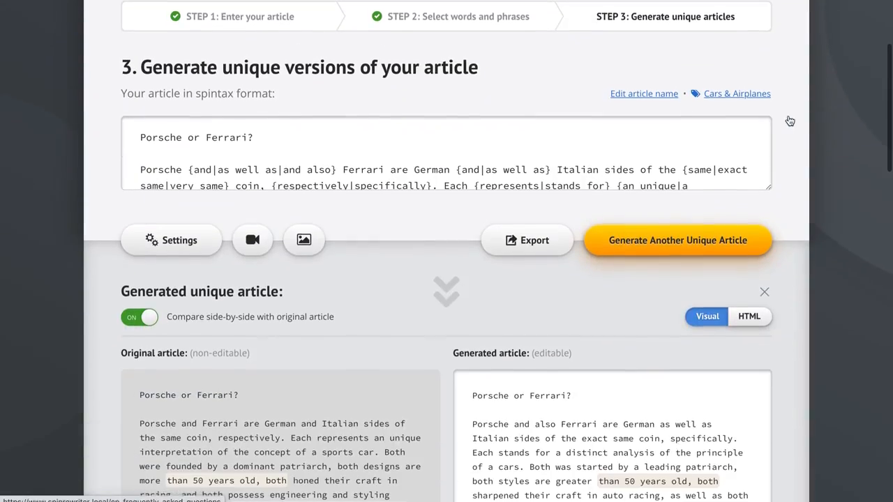
# Review the generation settings and scroll through the generated article compared with the original
pyautogui.click(178, 240)
pyautogui.moveTo(393, 190)
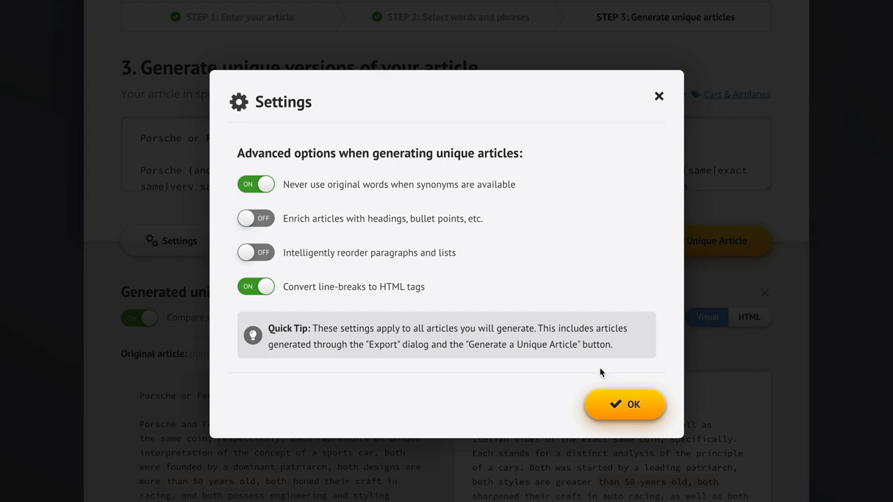
pyautogui.click(620, 404)
pyautogui.scroll(-1, 797, 246)
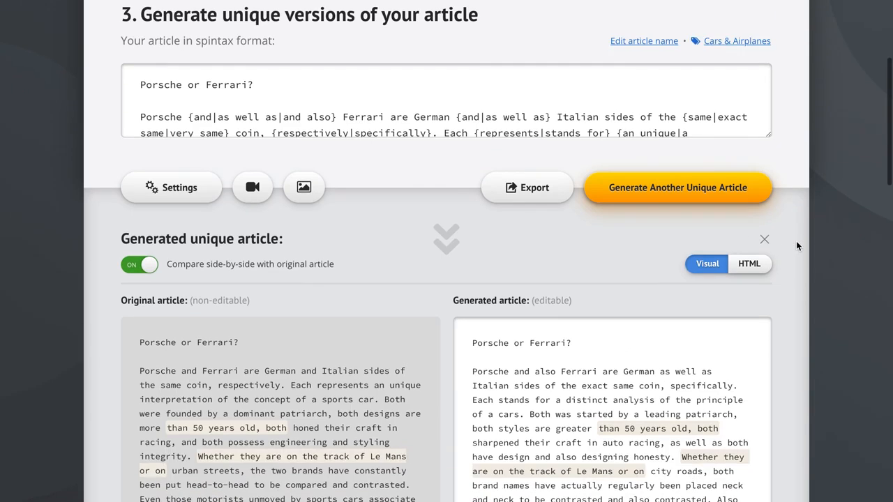
pyautogui.scroll(1, 796, 246)
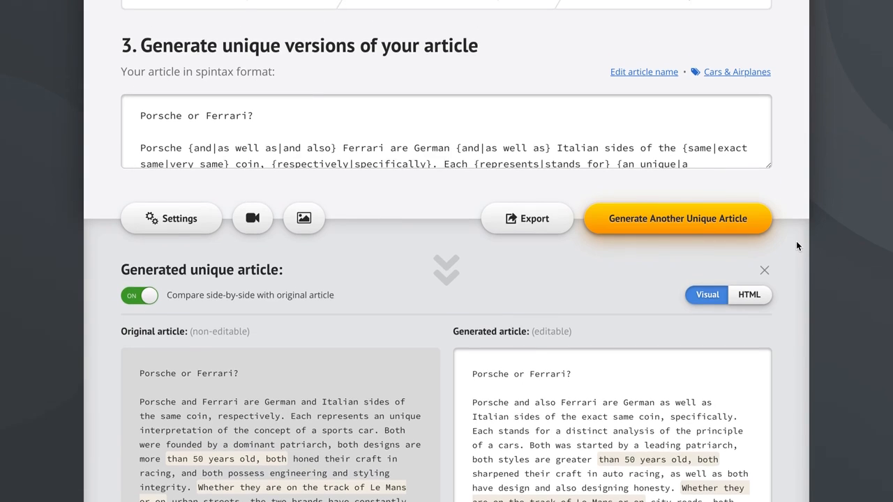
pyautogui.scroll(-4, 797, 246)
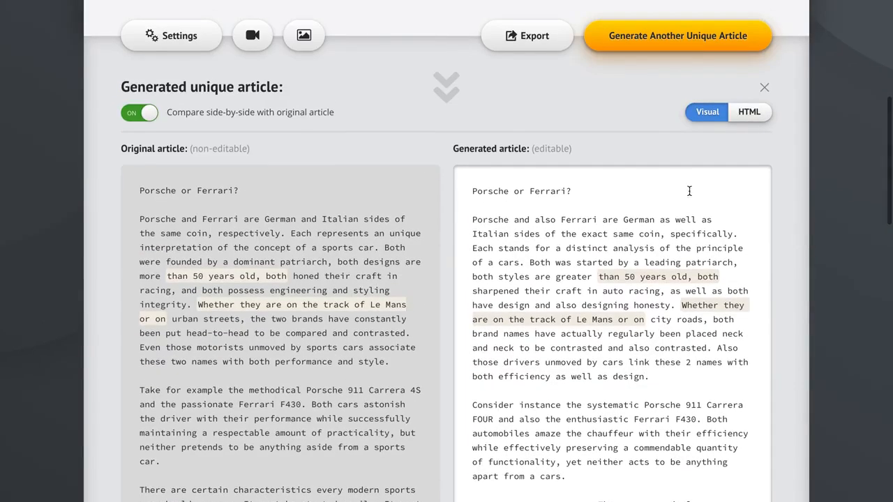
pyautogui.scroll(5, 785, 201)
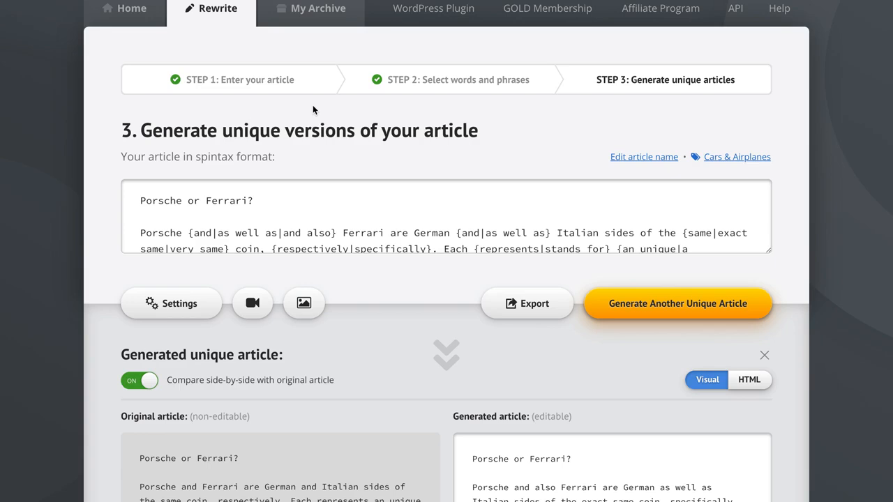
# Return to Step 1 and turn on 'Automatically start the One Click Rewrite process in Step 2' in the advanced settings
pyautogui.click(222, 82)
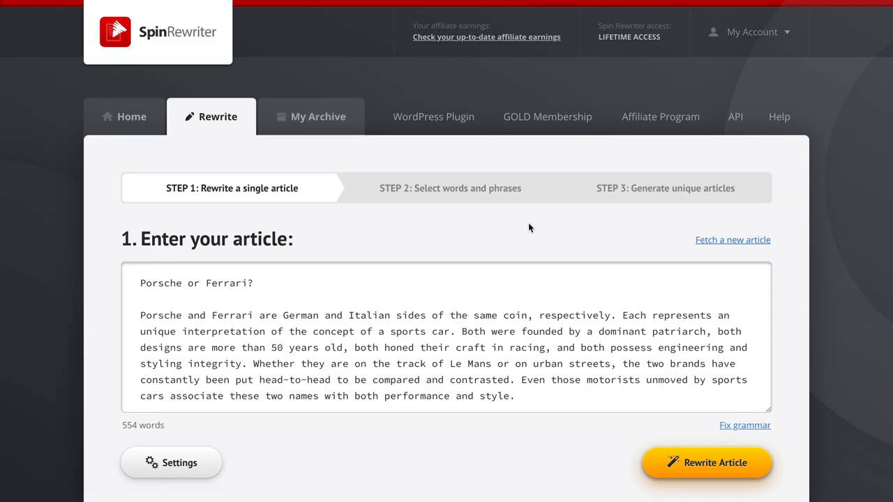
pyautogui.scroll(-1, 808, 301)
pyautogui.scroll(-12, 656, 258)
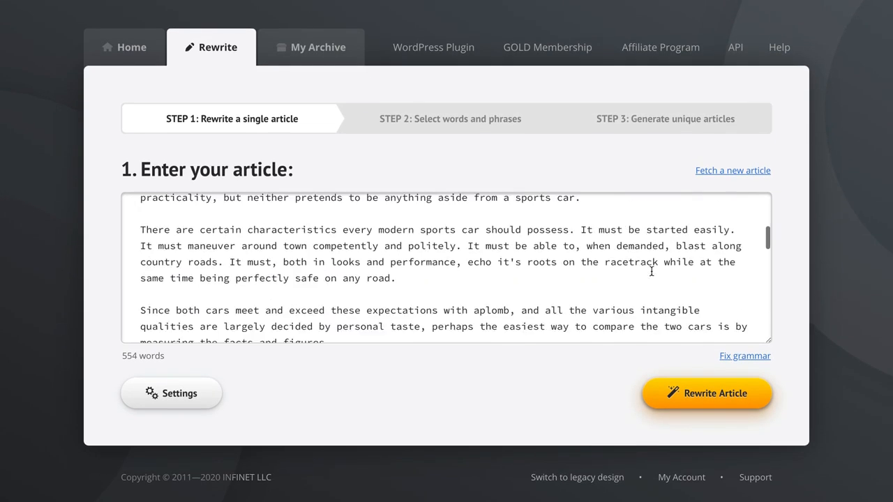
pyautogui.scroll(15, 650, 272)
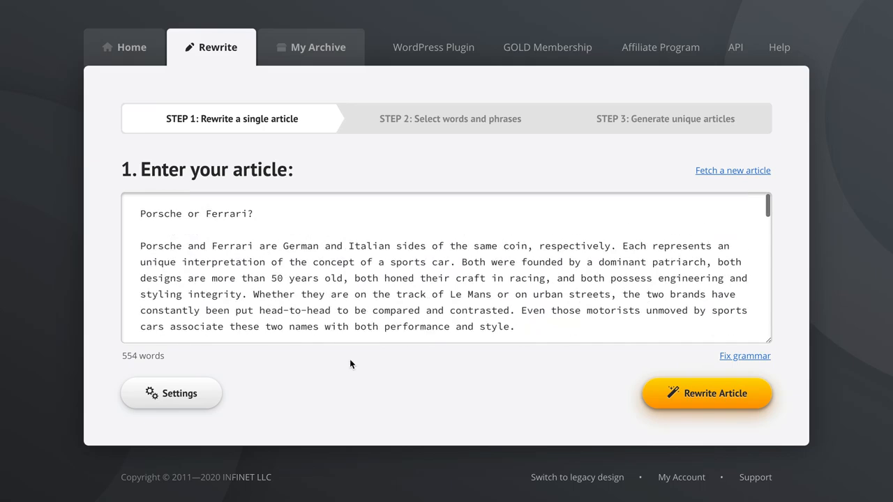
pyautogui.click(176, 396)
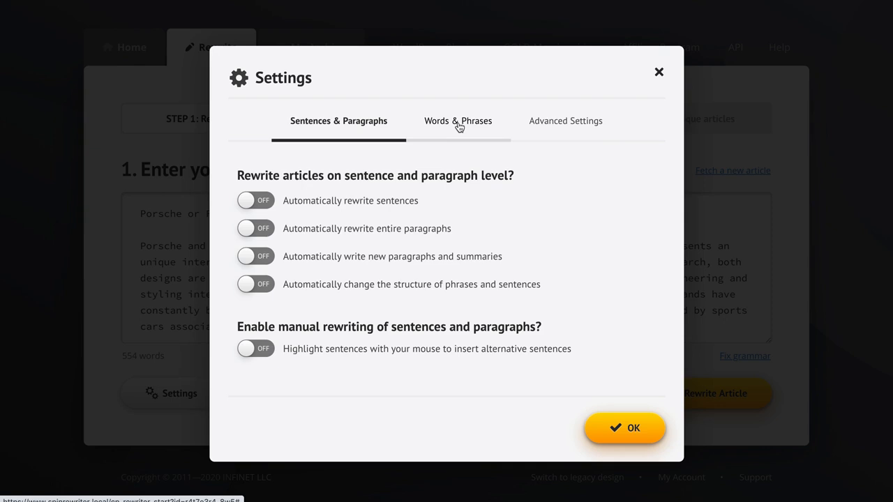
pyautogui.click(563, 123)
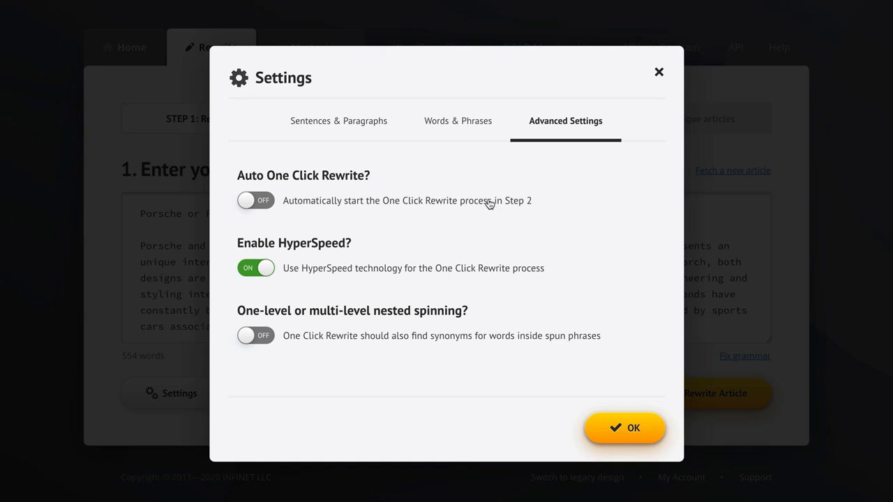
pyautogui.click(319, 203)
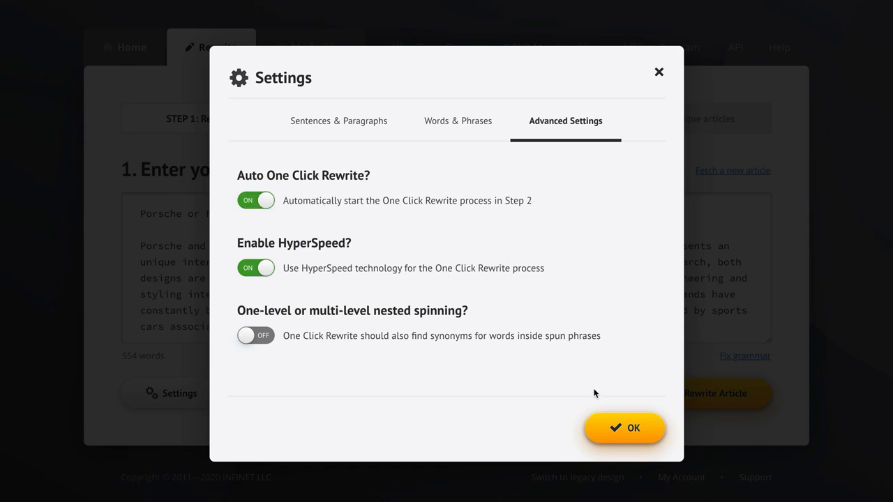
pyautogui.click(618, 429)
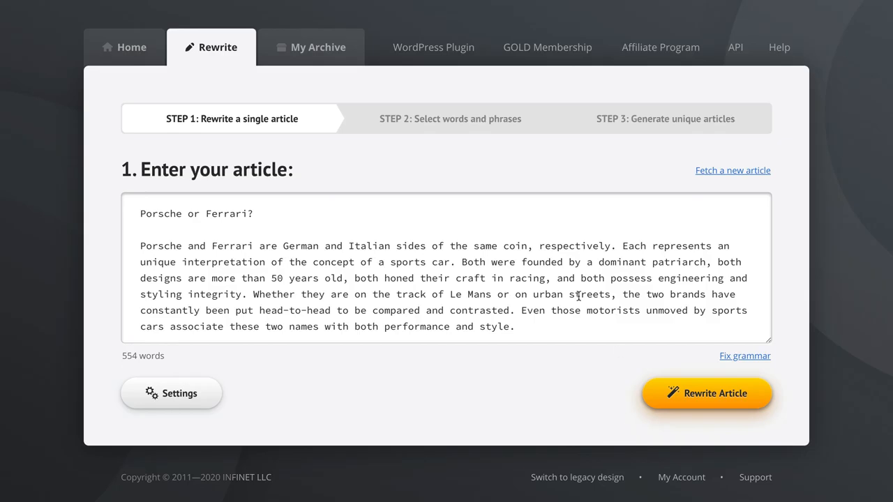
# Rewrite the article with the automatic One Click Rewrite, finalize it, and dismiss the success notice
pyautogui.scroll(-12, 501, 265)
pyautogui.scroll(12, 501, 265)
pyautogui.click(726, 395)
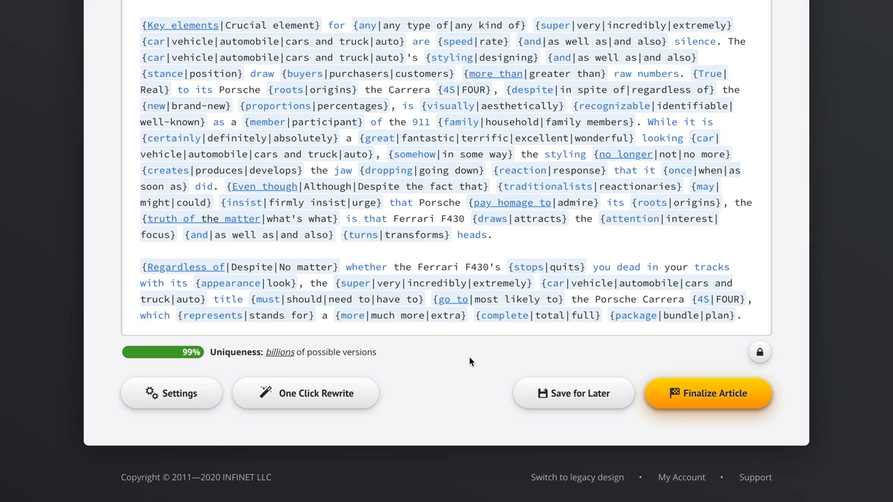
pyautogui.click(700, 396)
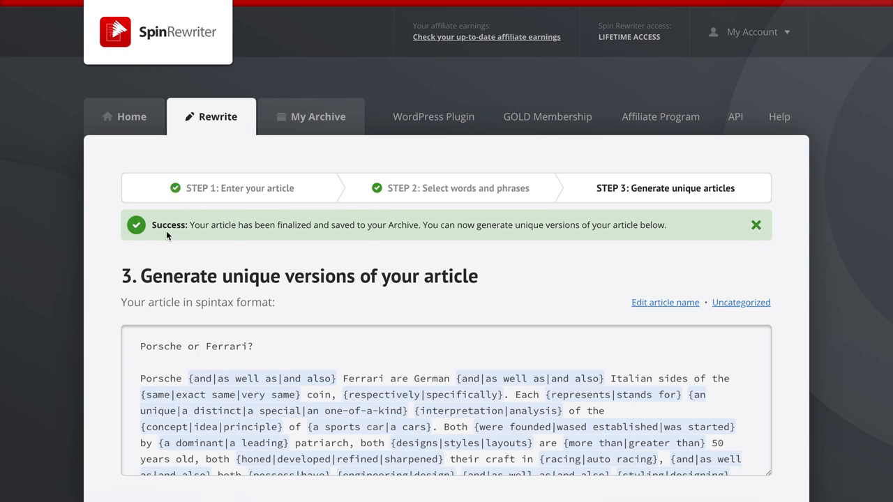
pyautogui.click(756, 224)
# Generate a unique article from the finalized spintax and scroll through the result
pyautogui.scroll(-3, 786, 290)
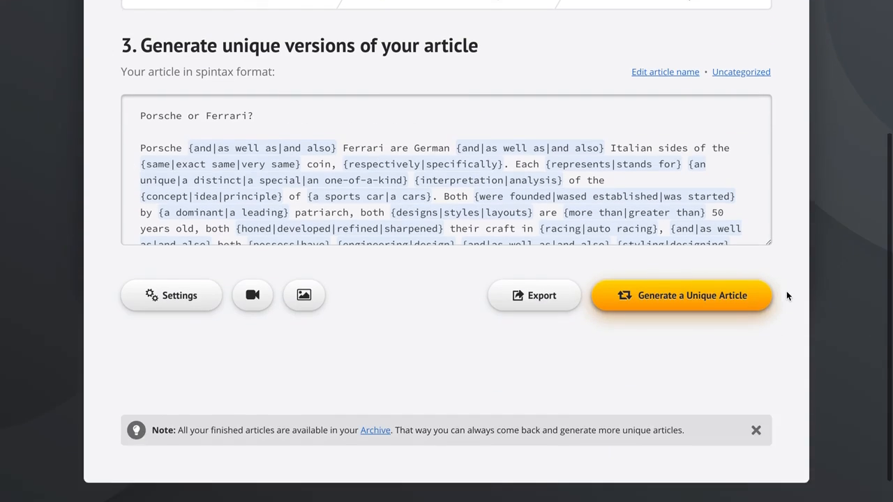
pyautogui.click(666, 258)
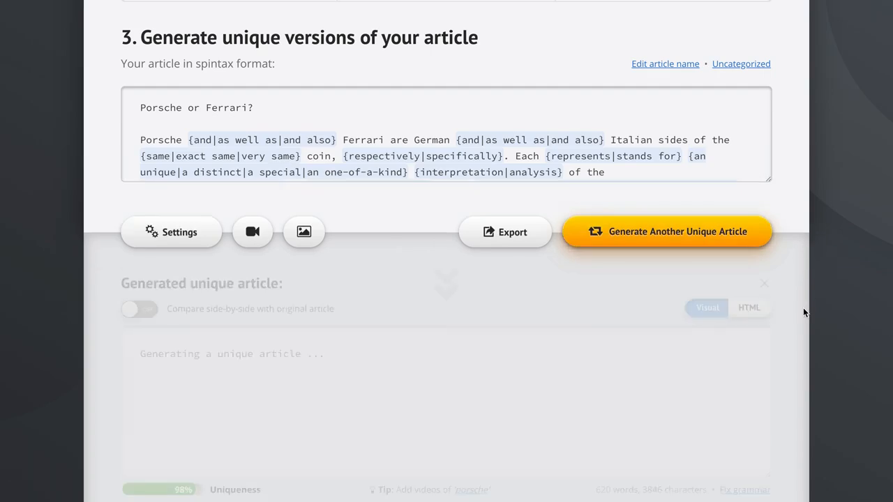
pyautogui.scroll(-2, 803, 308)
pyautogui.scroll(-5, 688, 244)
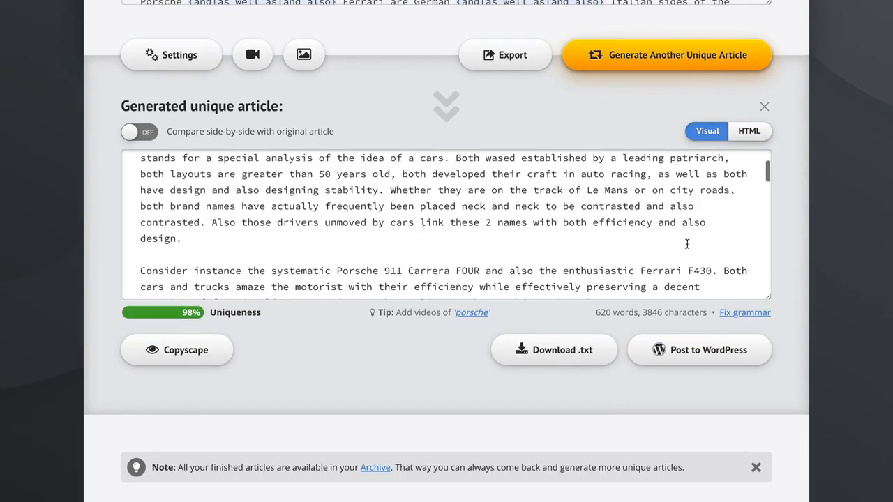
pyautogui.scroll(6, 688, 244)
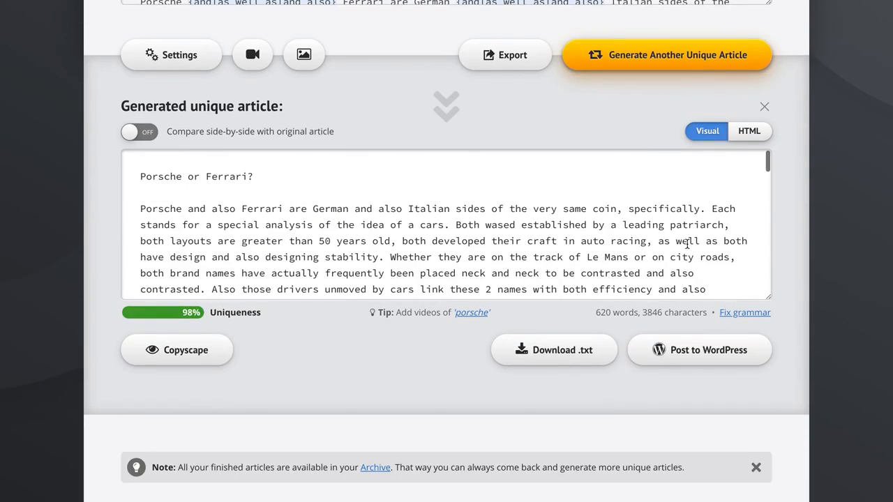
pyautogui.scroll(5, 803, 139)
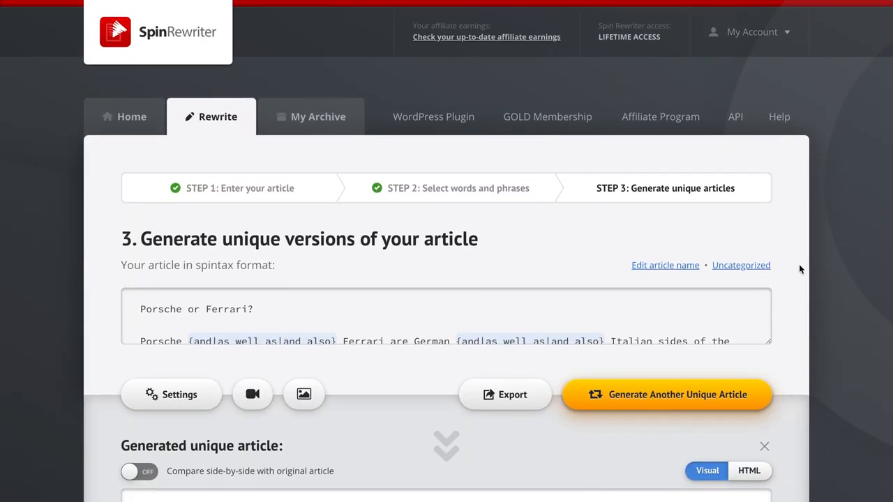
# Export 500 unique articles, each in its own text file, as a ZIP file
pyautogui.click(508, 395)
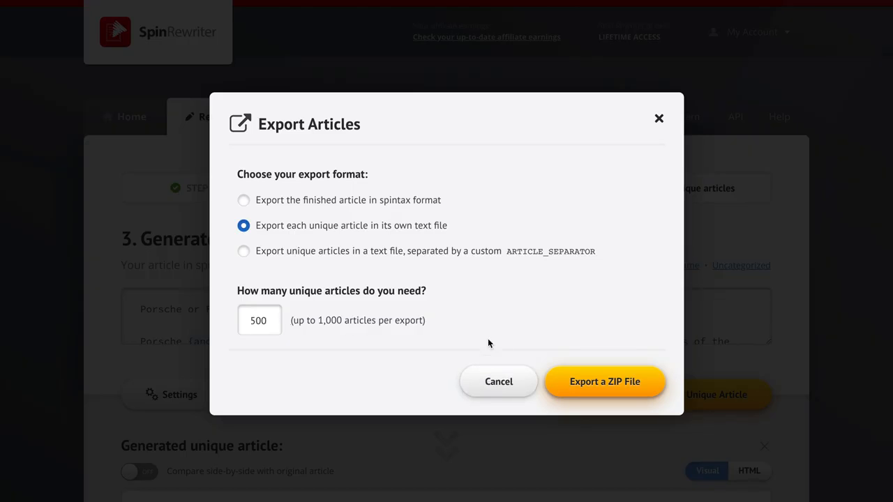
pyautogui.click(591, 380)
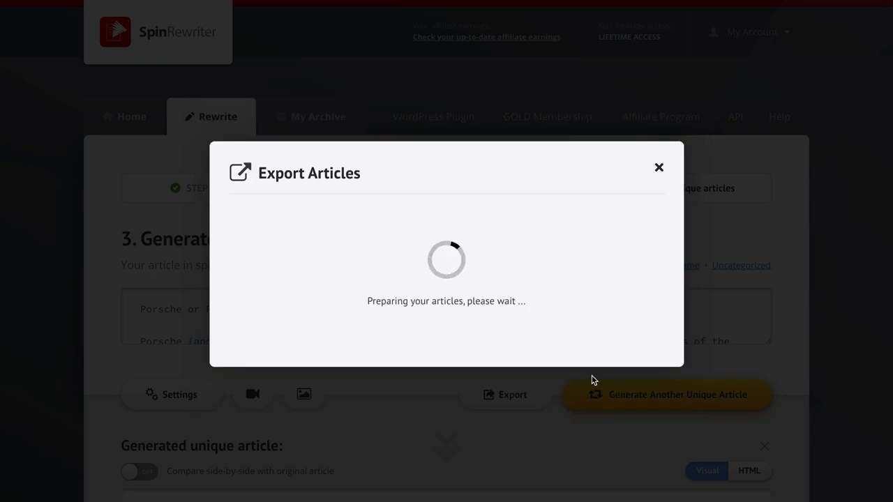
pyautogui.click(488, 317)
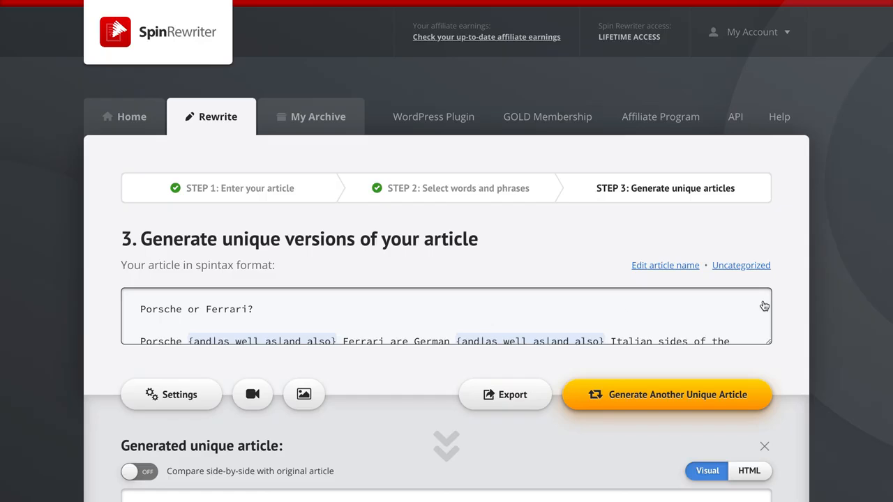